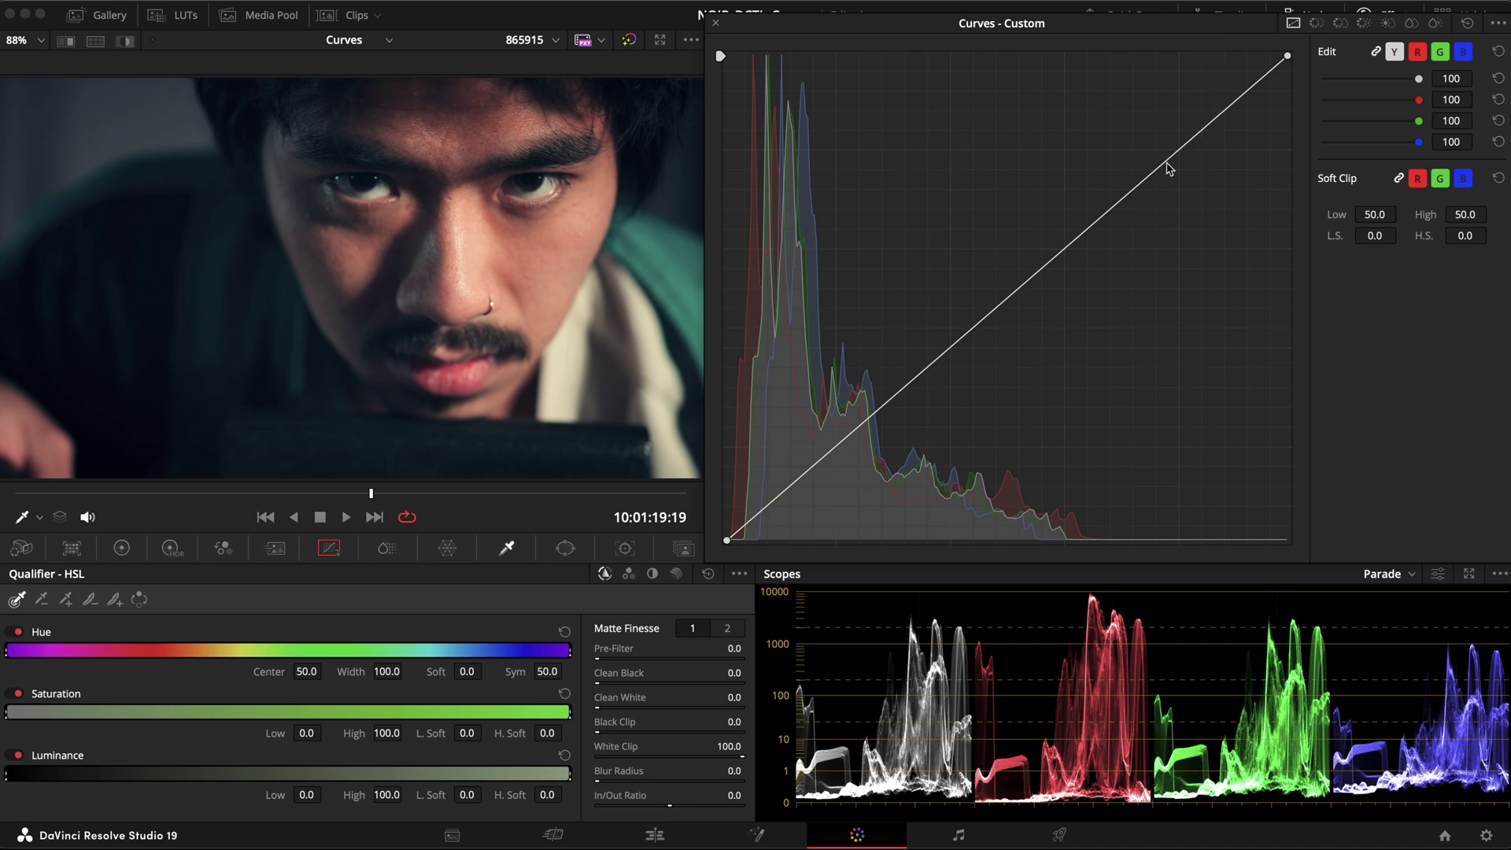
Bend the portrait's luminance curve up and down with added points, then delete those control points.
drag(1062, 254, 1048, 193)
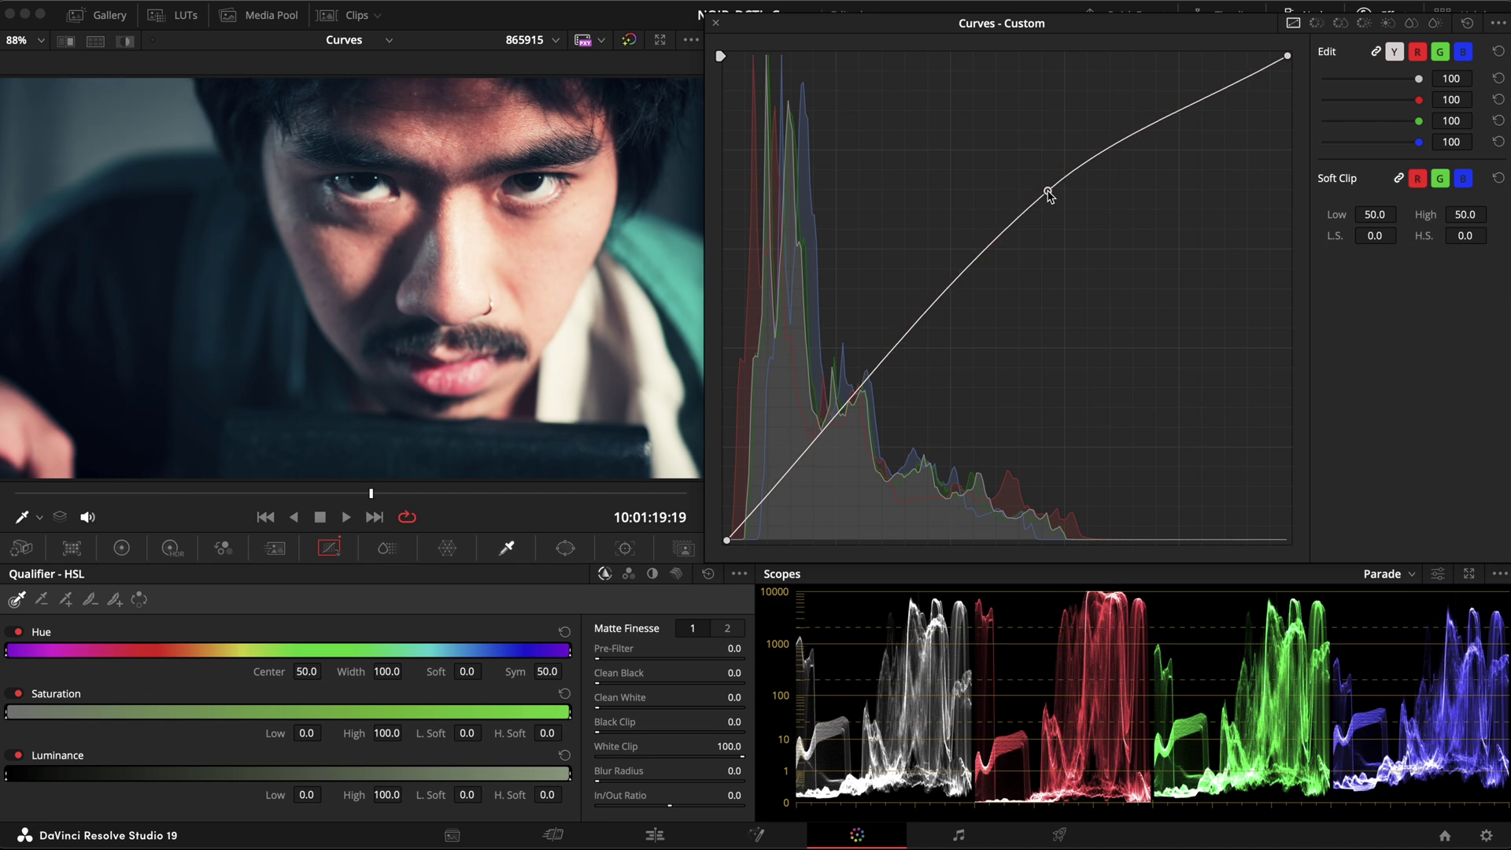
drag(994, 244, 989, 293)
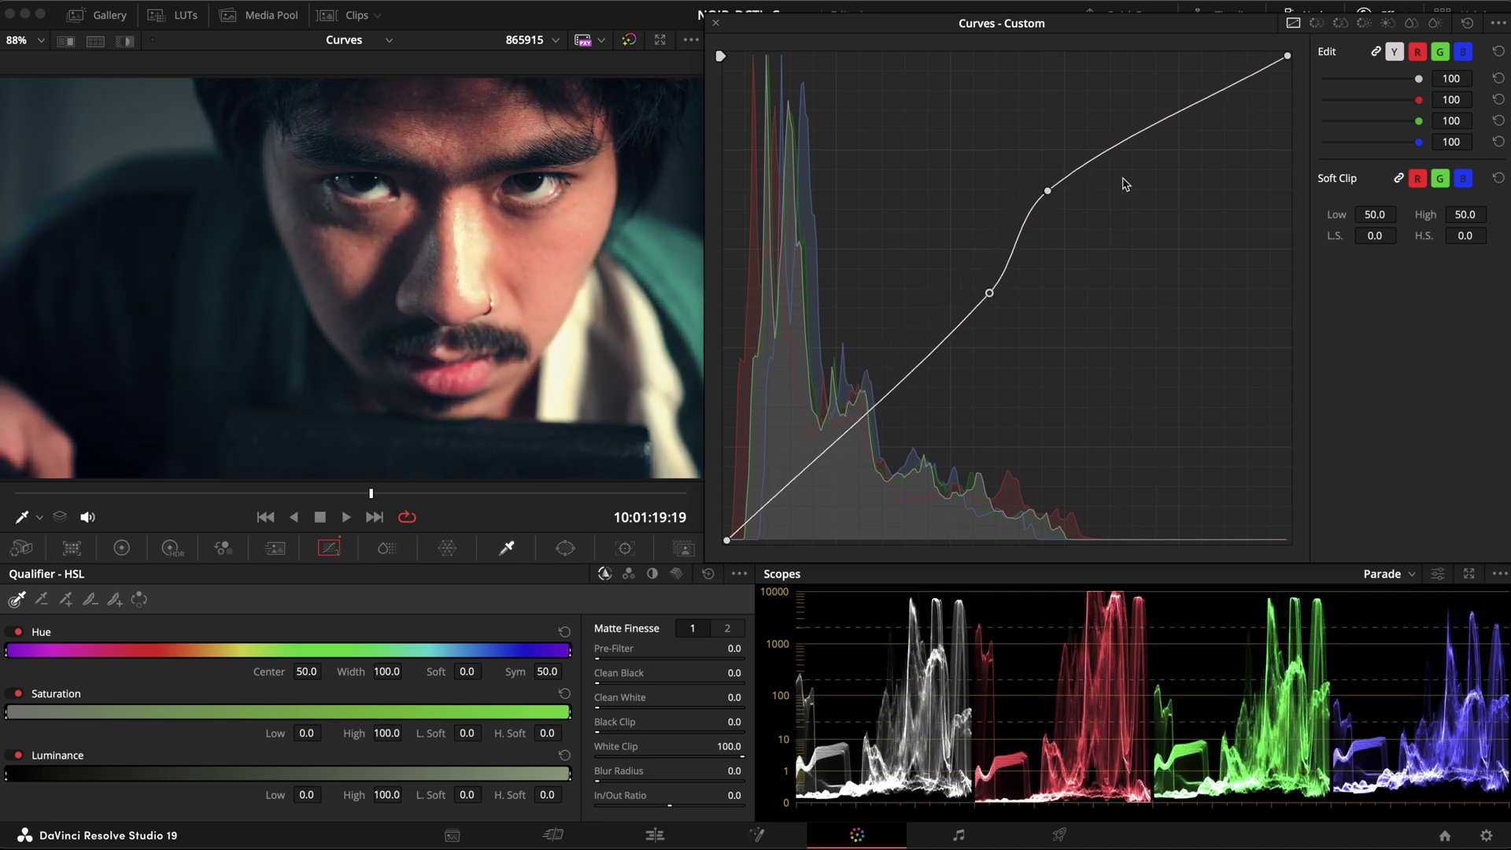
click(1115, 154)
drag(1114, 154, 1145, 166)
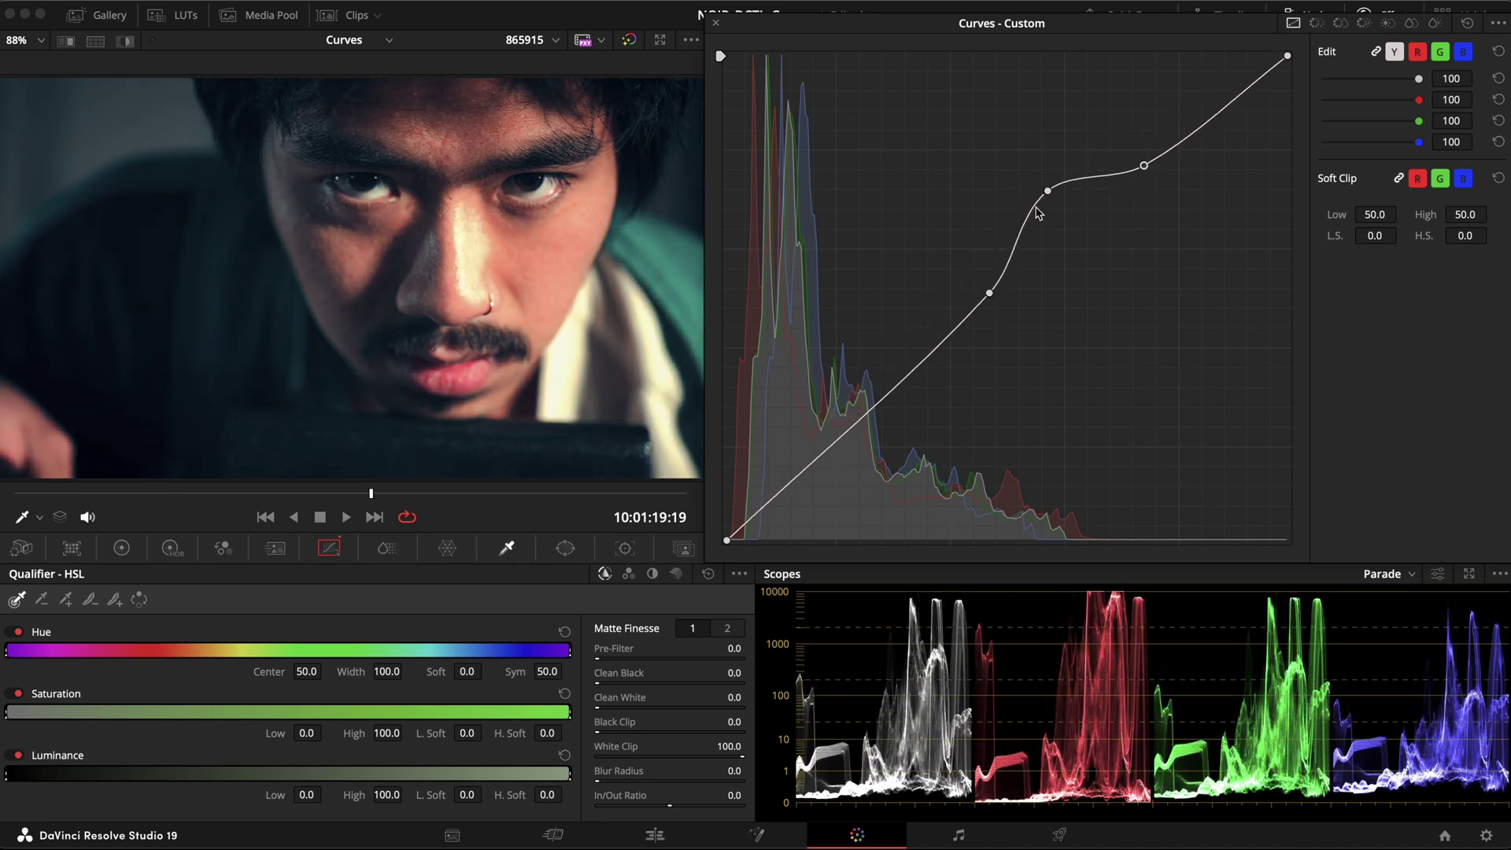
drag(1053, 196, 1083, 240)
right_click(1082, 239)
right_click(984, 294)
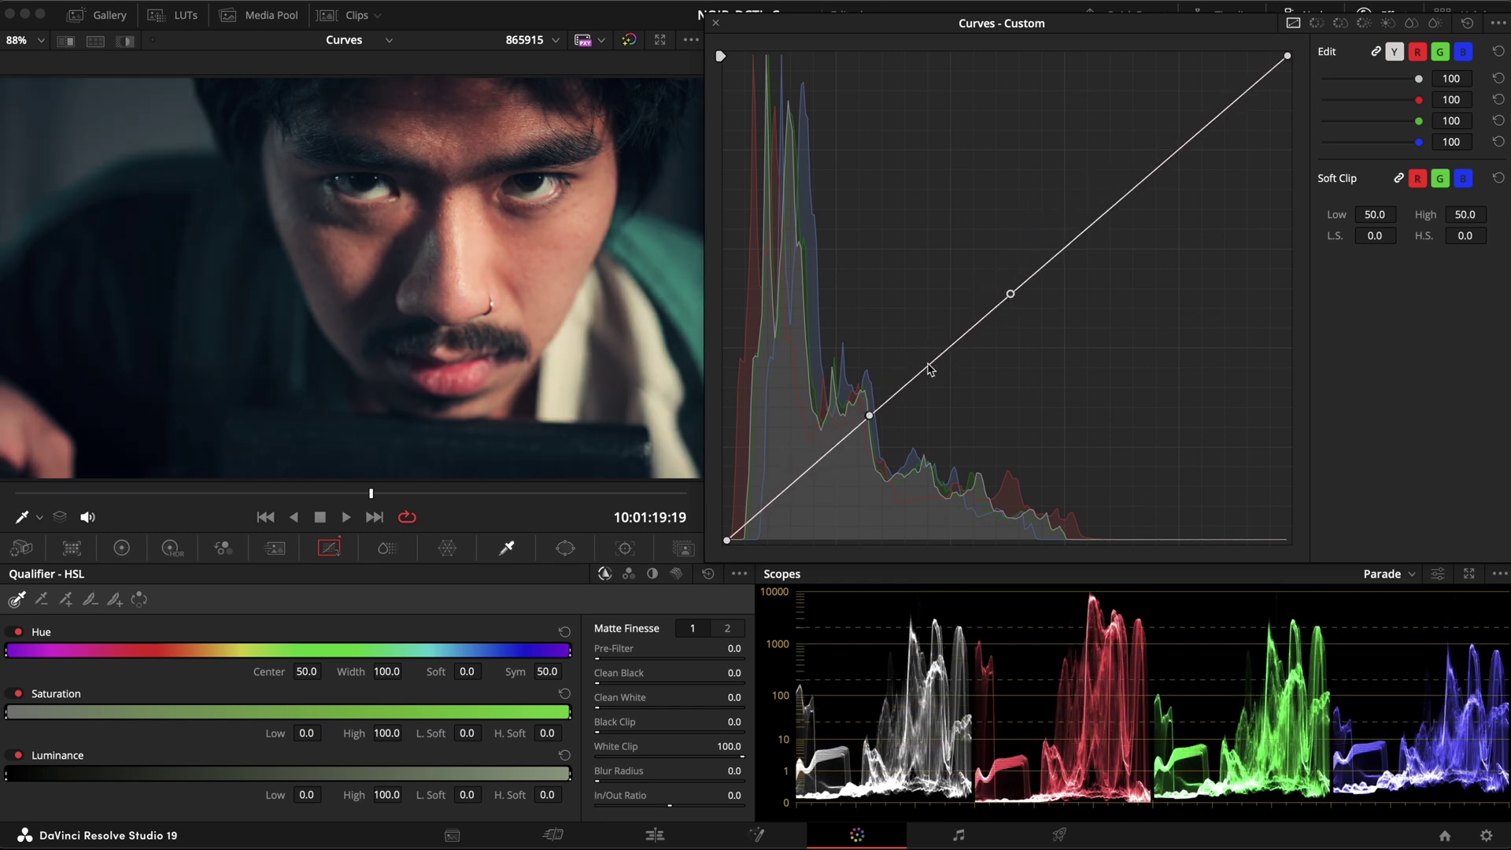
Try a midtone and darker-shadow bend on the curve, then undo it back to a straight diagonal.
mouse_move(934, 358)
mouse_down()
mouse_move(934, 333)
mouse_move(943, 386)
mouse_up()
drag(869, 418, 818, 458)
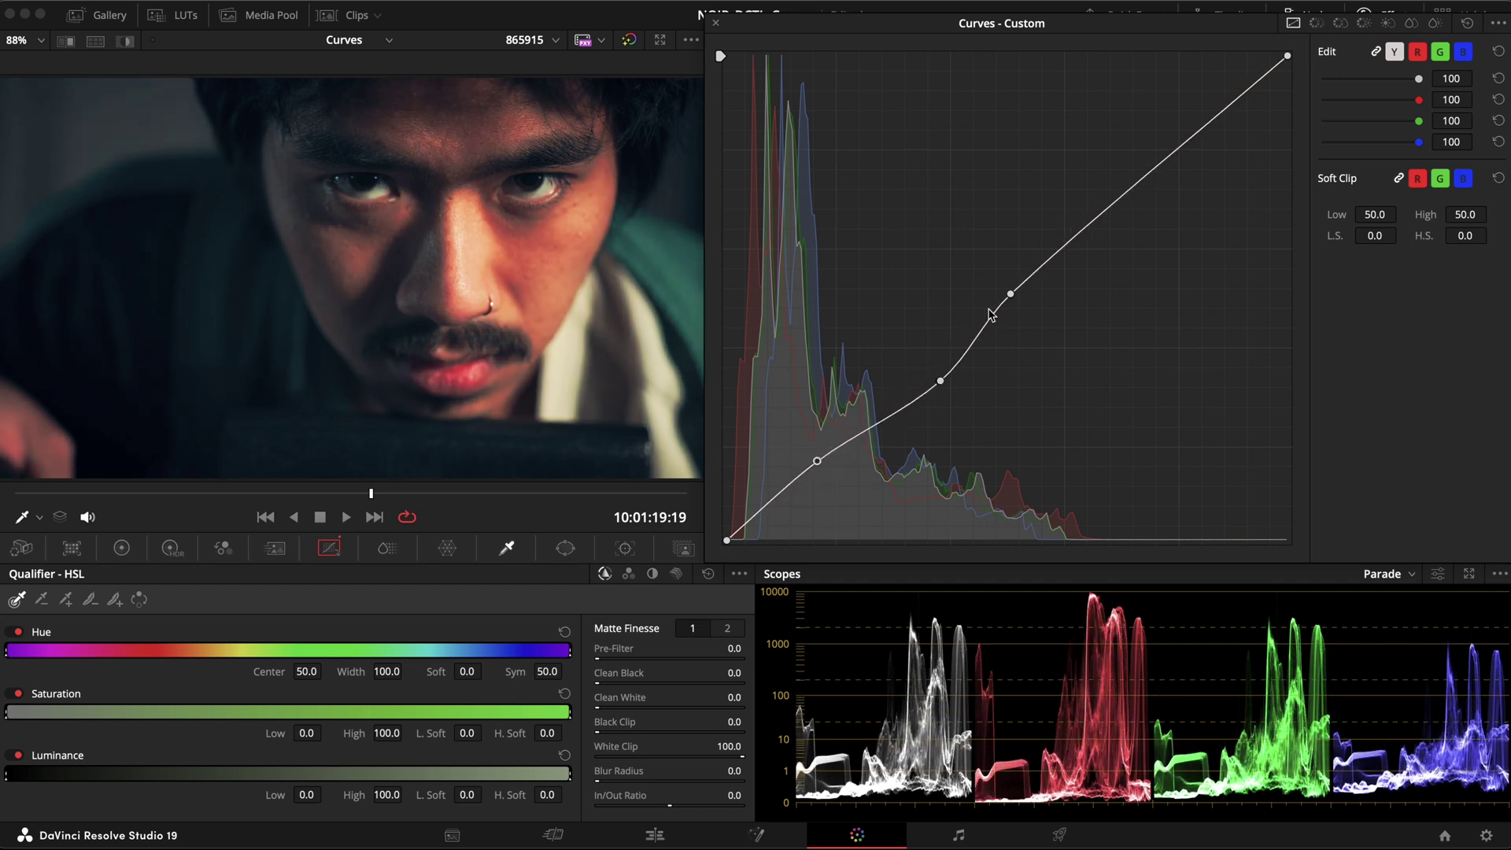
mouse_move(1012, 294)
mouse_down()
mouse_move(1059, 249)
mouse_move(1000, 303)
mouse_move(1014, 289)
mouse_up()
drag(943, 383, 915, 365)
key(ctrl+z)
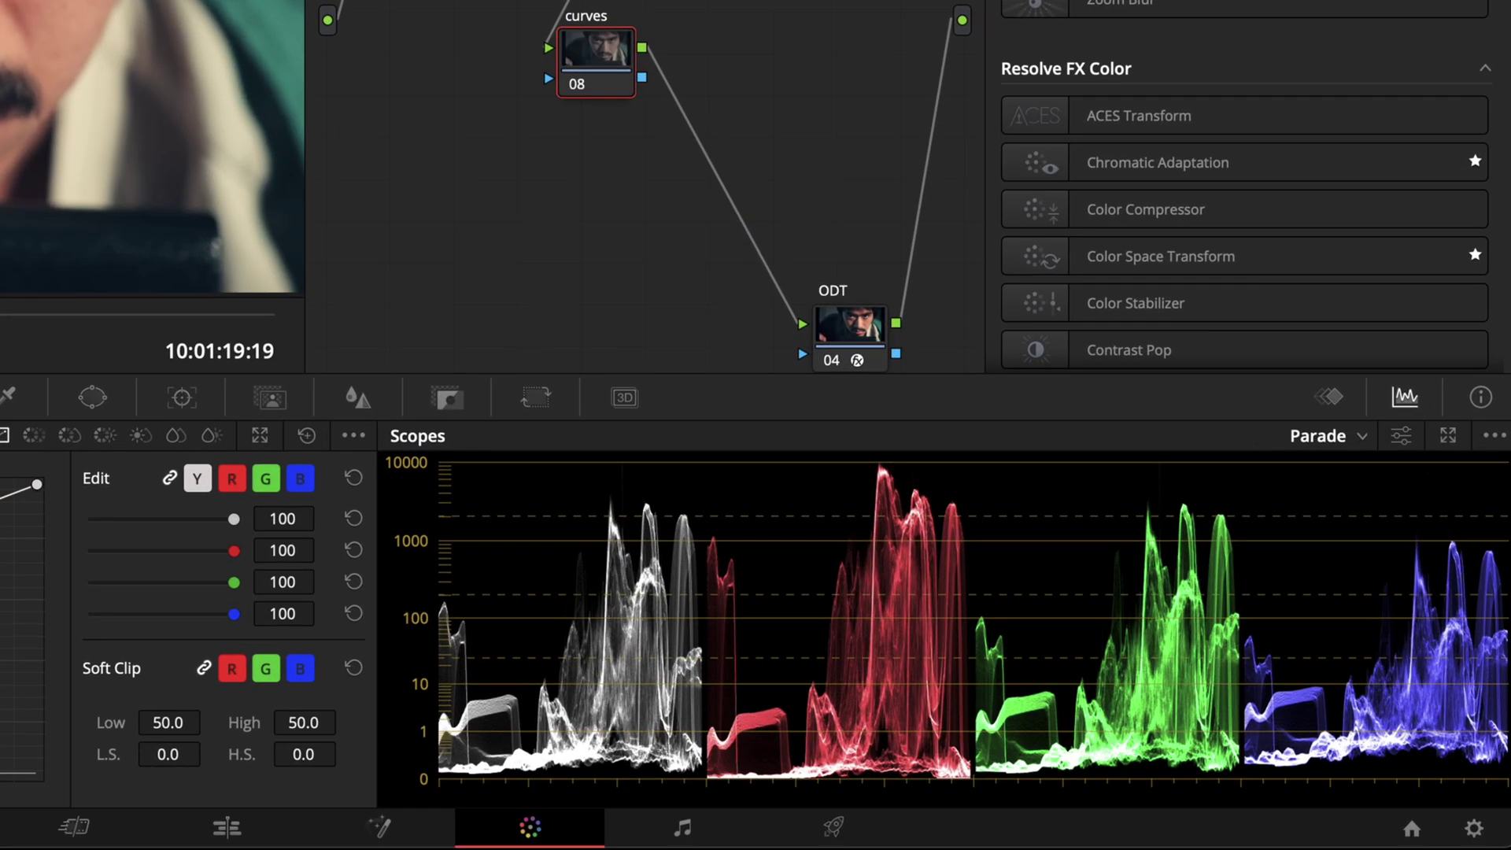
Toggle curves node 08 on, add a point near the curve's lower end, and compare.
key(ctrl+d)
key(ctrl+d)
key(ctrl+d)
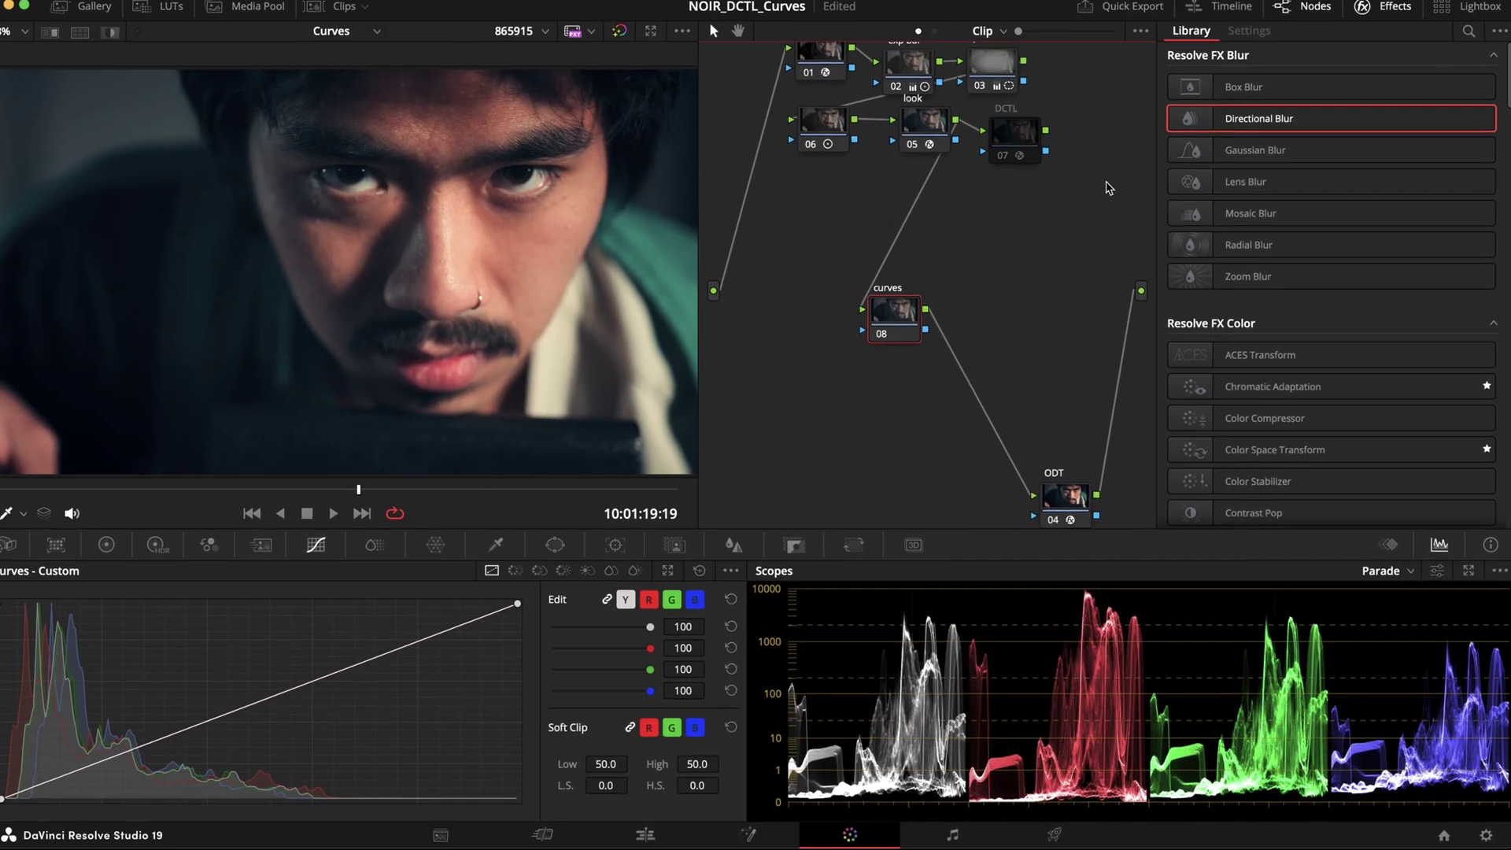
click(184, 735)
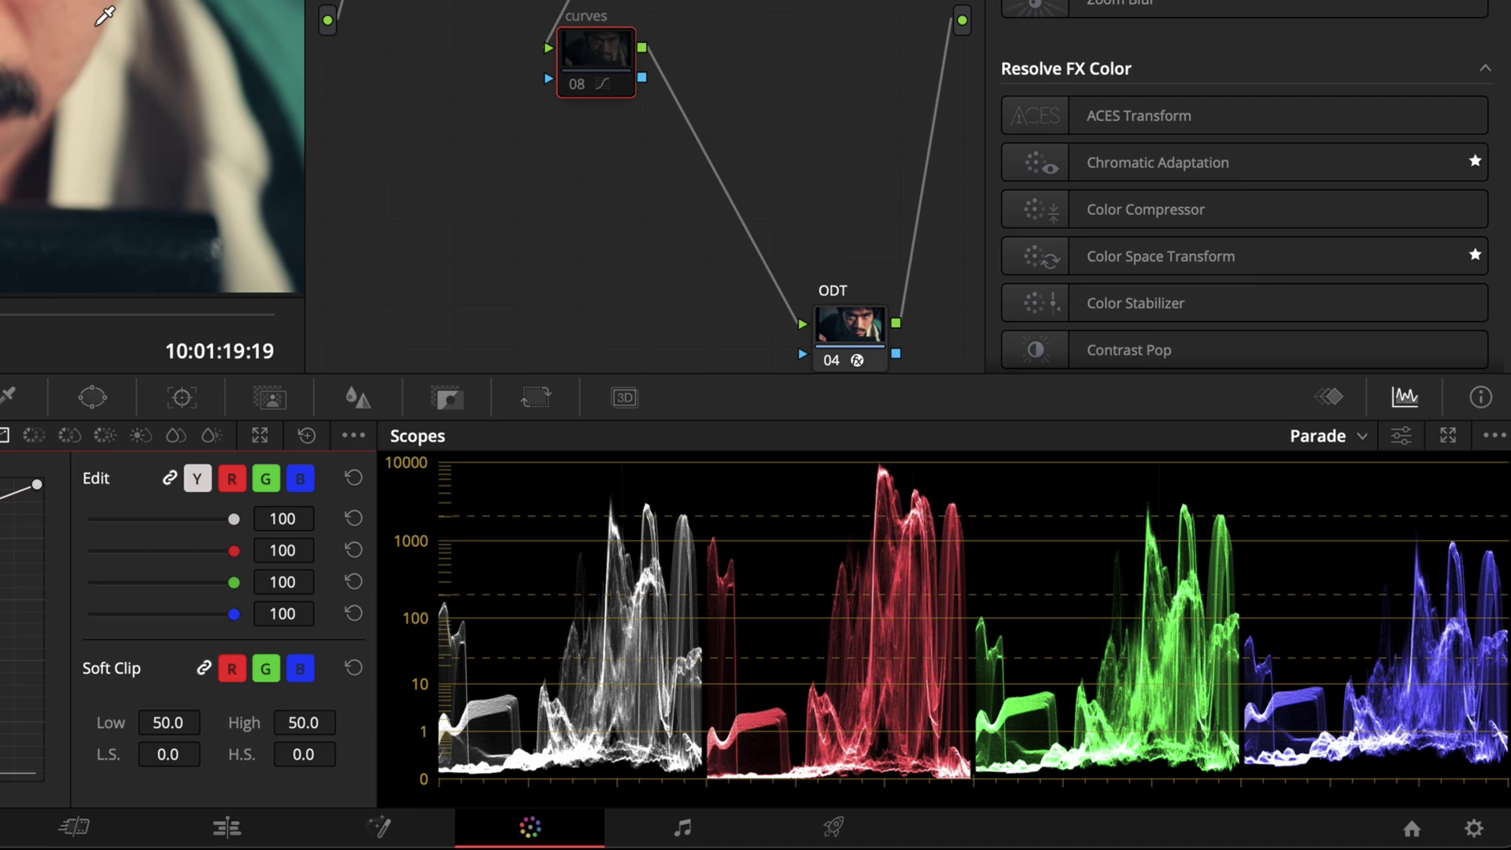
key(ctrl+d)
key(ctrl+d)
key(ctrl+d)
key(ctrl+d)
key(ctrl+d)
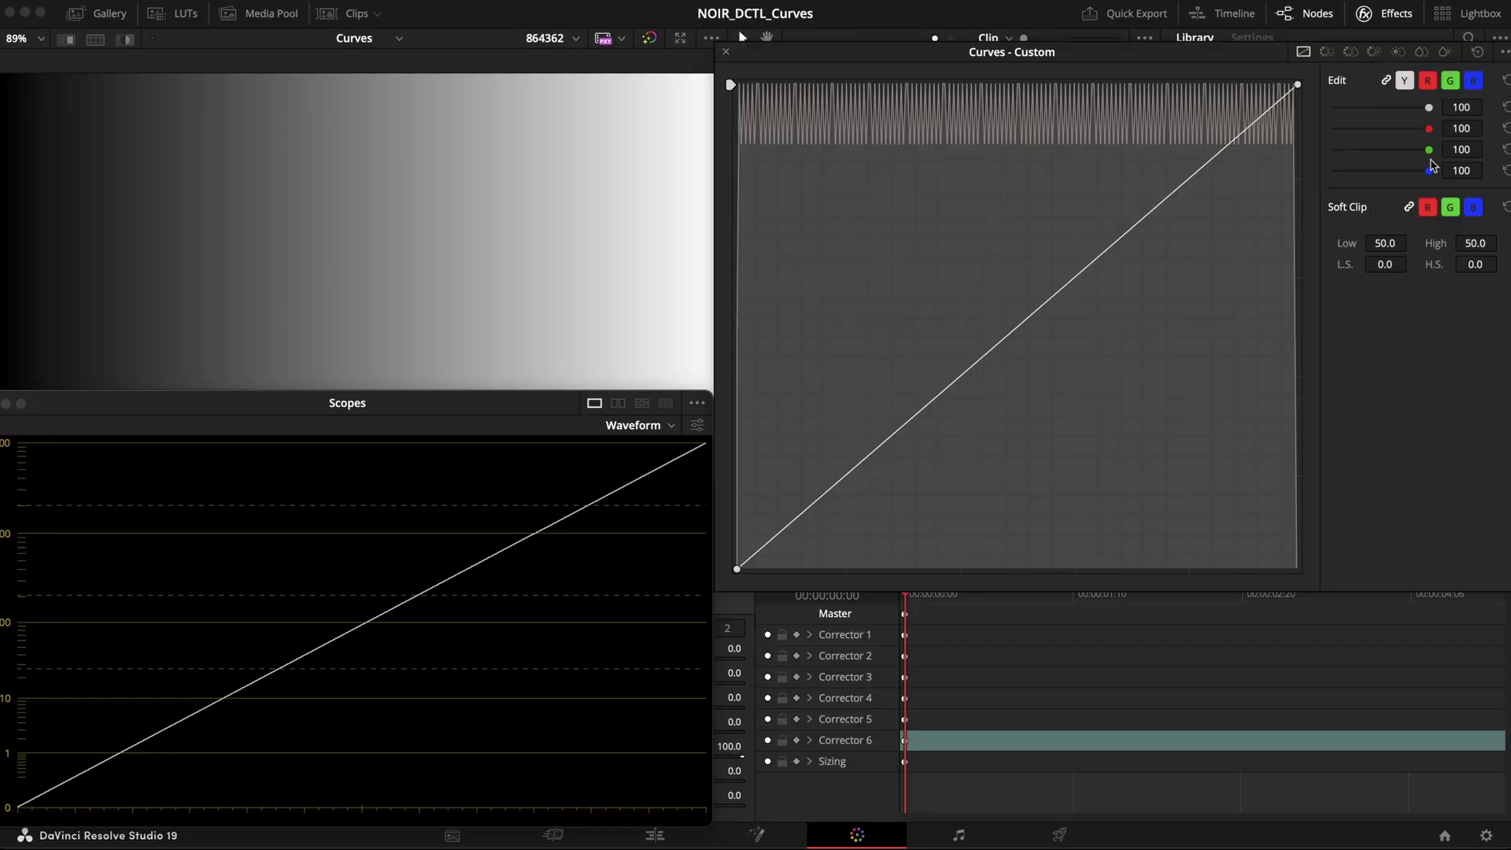
Shape the gradient's curve into an S-curve with lowered shadows and raised highlights.
drag(1159, 203, 1157, 144)
drag(968, 311, 873, 530)
drag(1015, 299, 1069, 219)
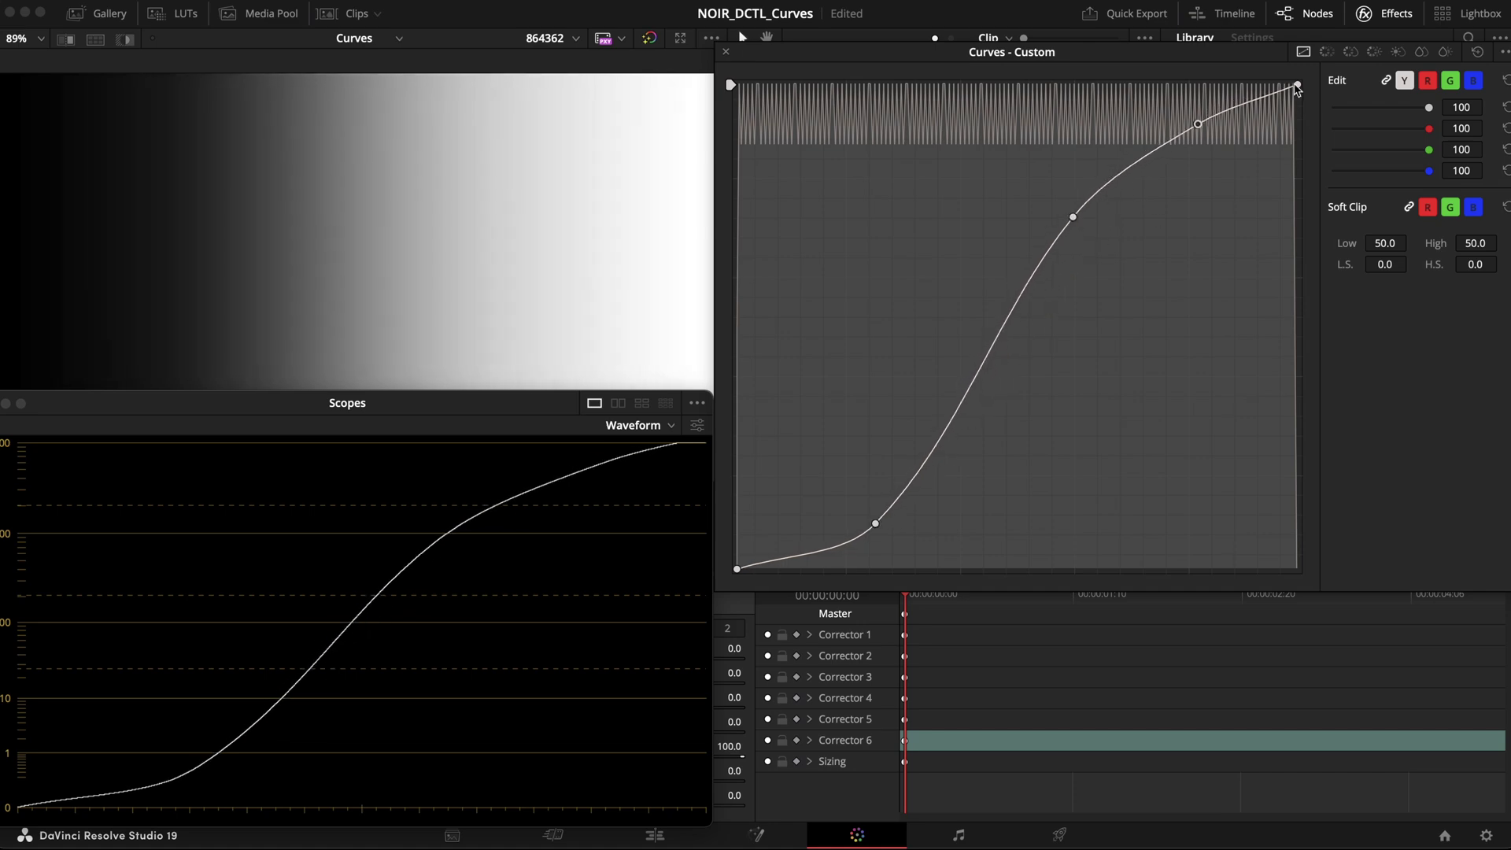
drag(1197, 123, 1140, 152)
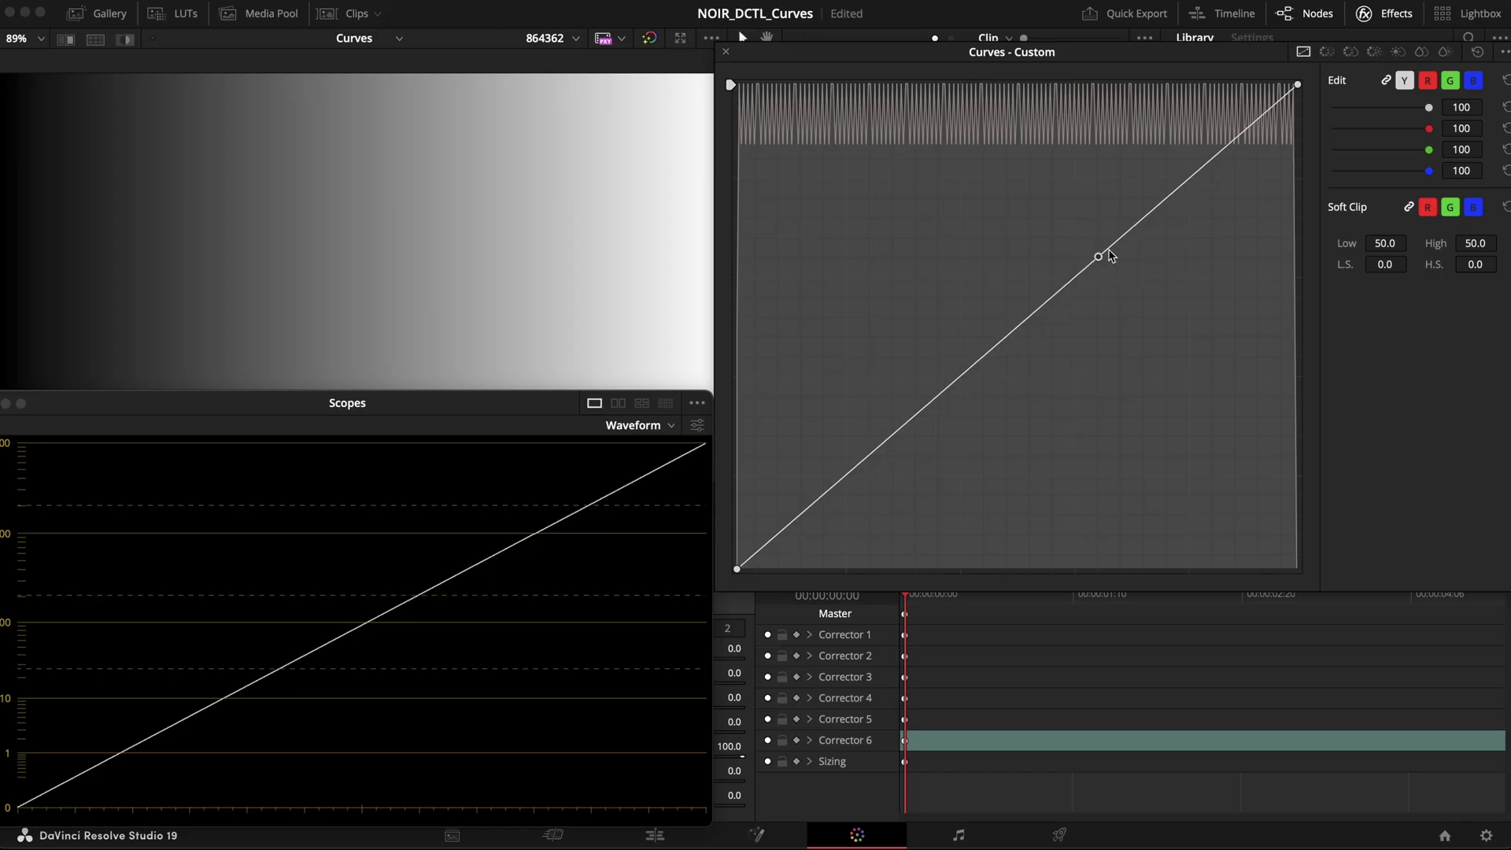
Add three points to the straight curve and pull one down to bend the midtones.
click(1089, 268)
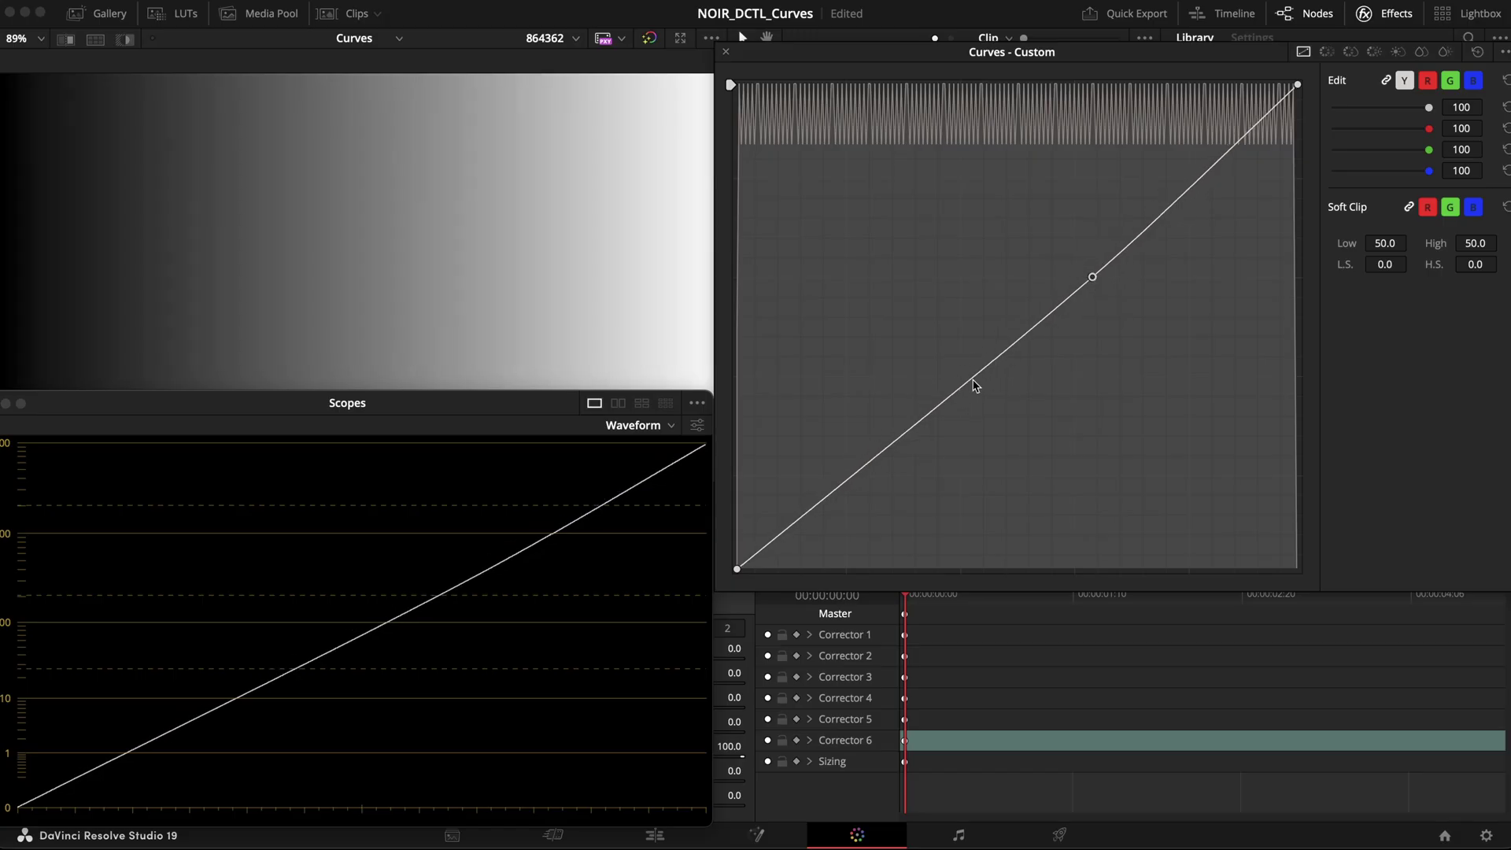
click(942, 389)
mouse_move(1037, 313)
mouse_down()
mouse_move(1031, 386)
mouse_move(1006, 392)
mouse_move(1042, 288)
mouse_move(997, 278)
mouse_move(989, 294)
mouse_move(1034, 293)
mouse_up()
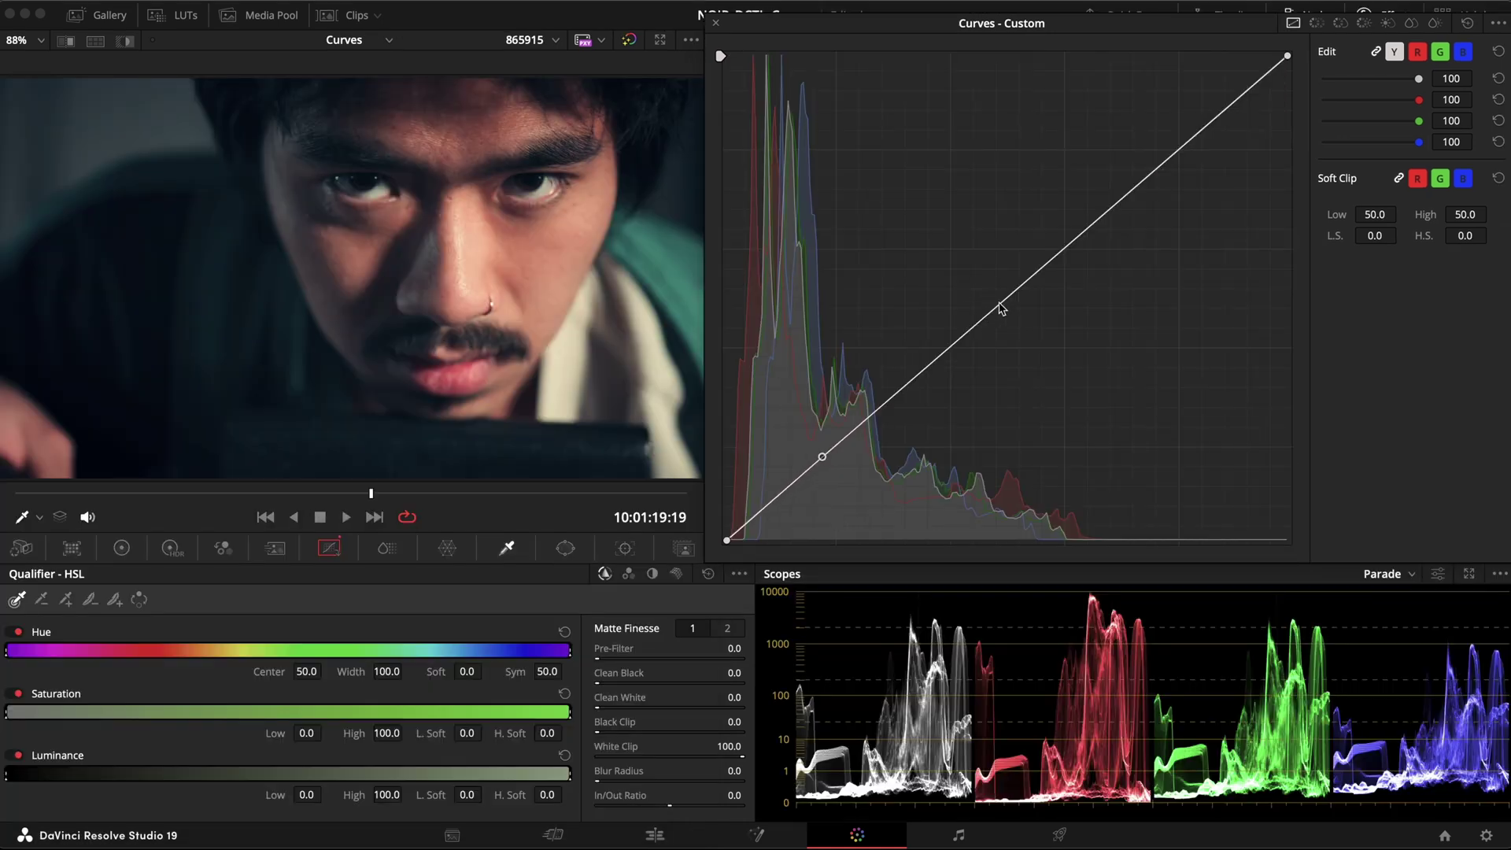
Alternate curves node 08 and the DCTL node into ODT node 04, tweaking the curve and Band 3 Exposure (-0.205).
mouse_move(914, 387)
mouse_down()
mouse_move(913, 344)
mouse_move(920, 406)
mouse_up()
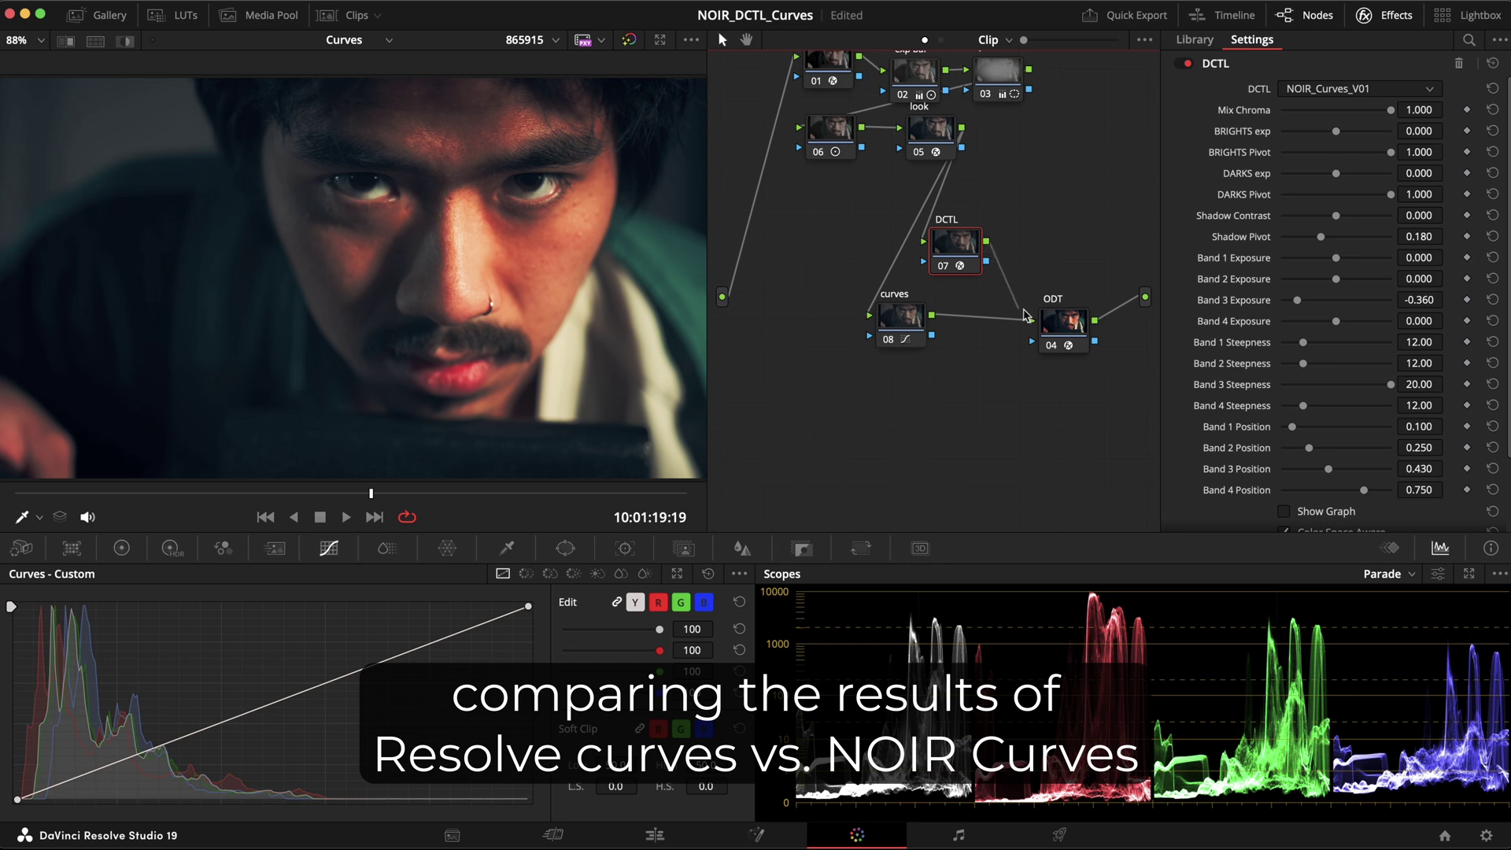
drag(1025, 315, 1039, 324)
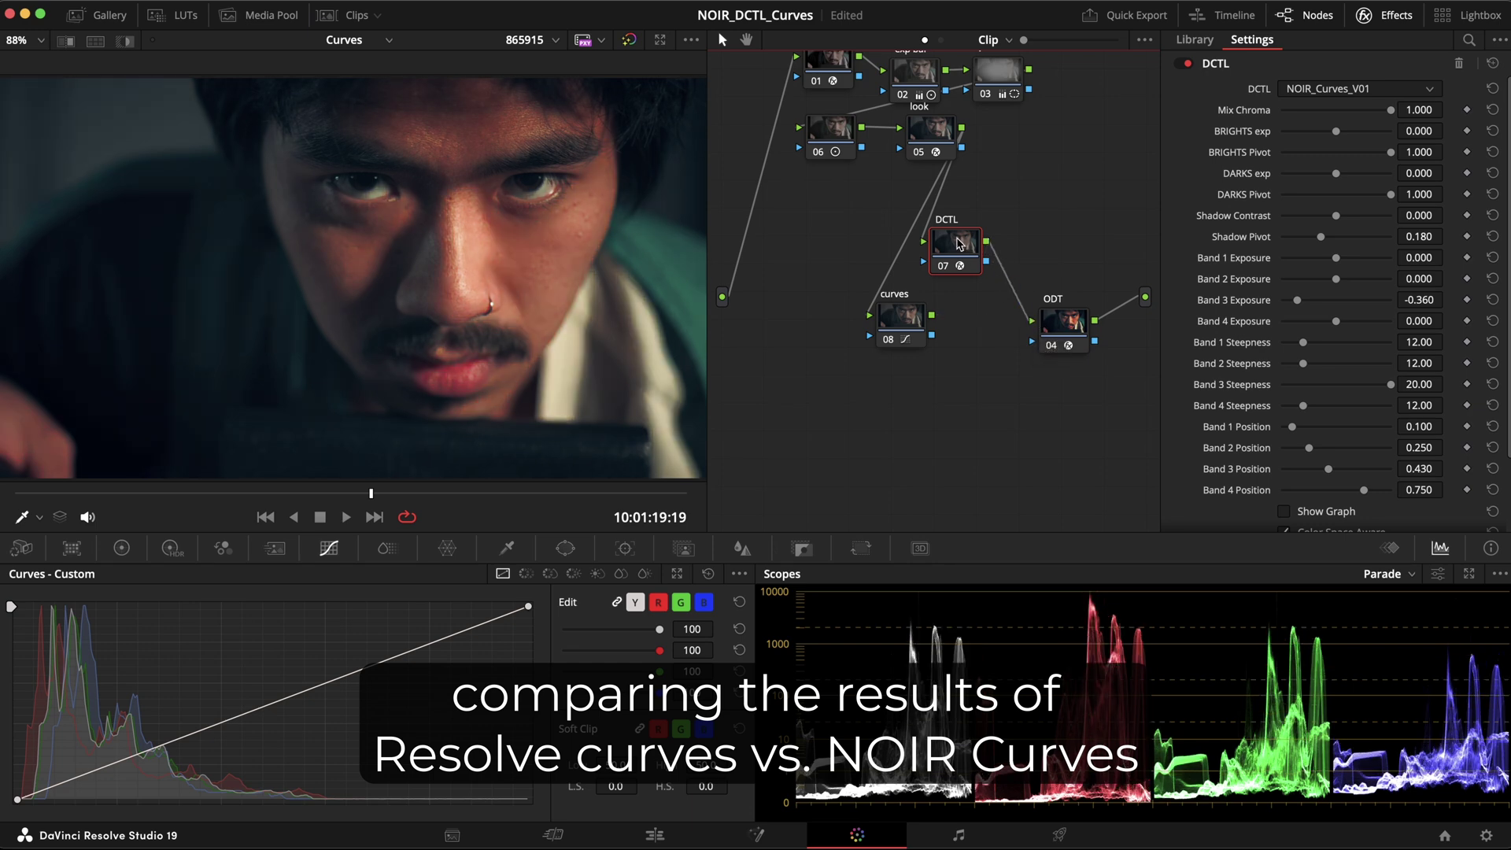
drag(1297, 300, 1369, 305)
click(901, 318)
drag(932, 315, 1032, 320)
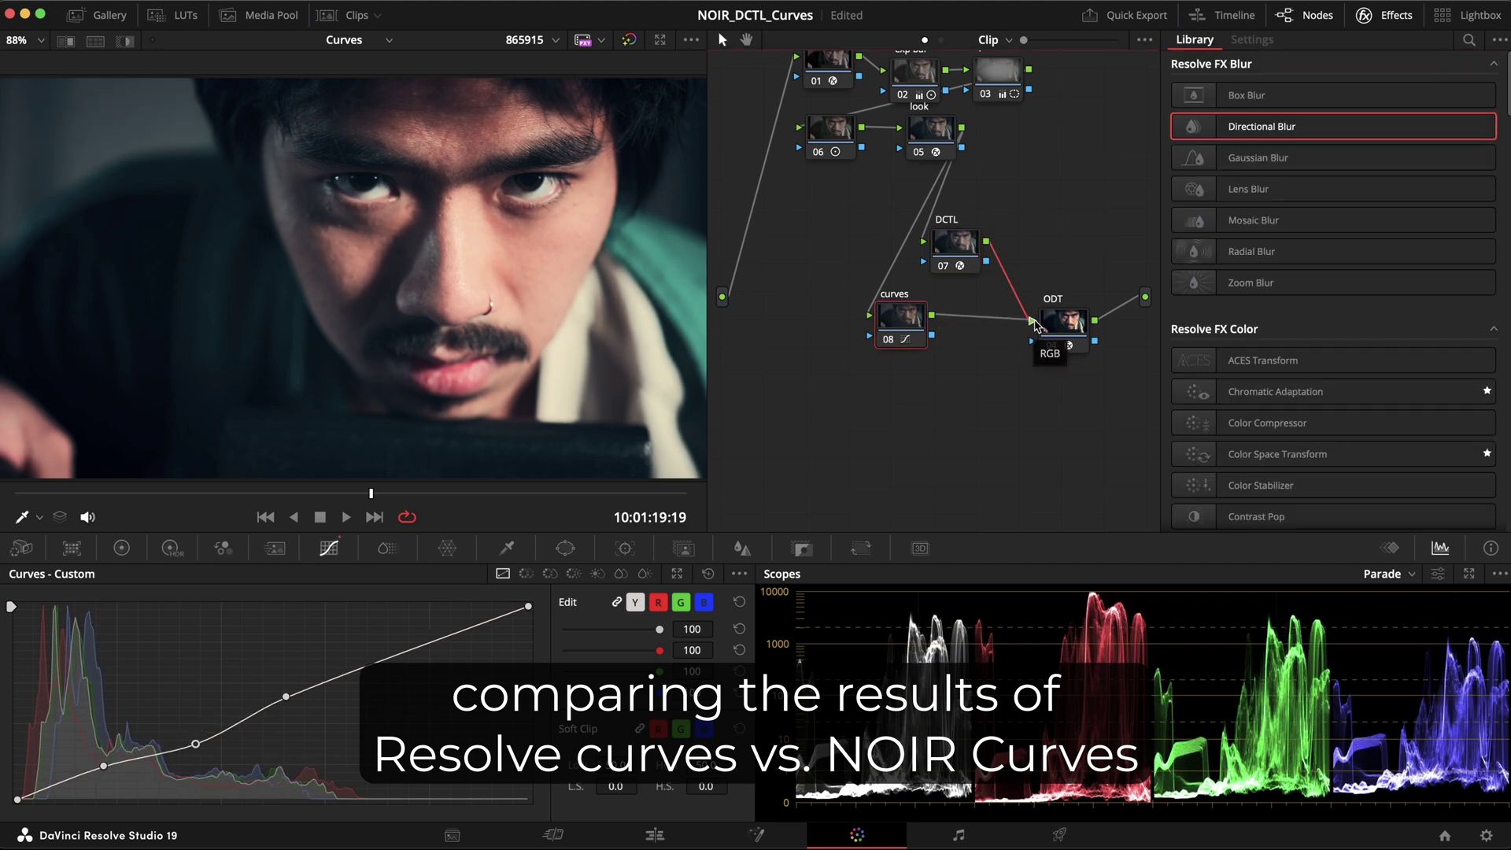
drag(196, 743, 195, 718)
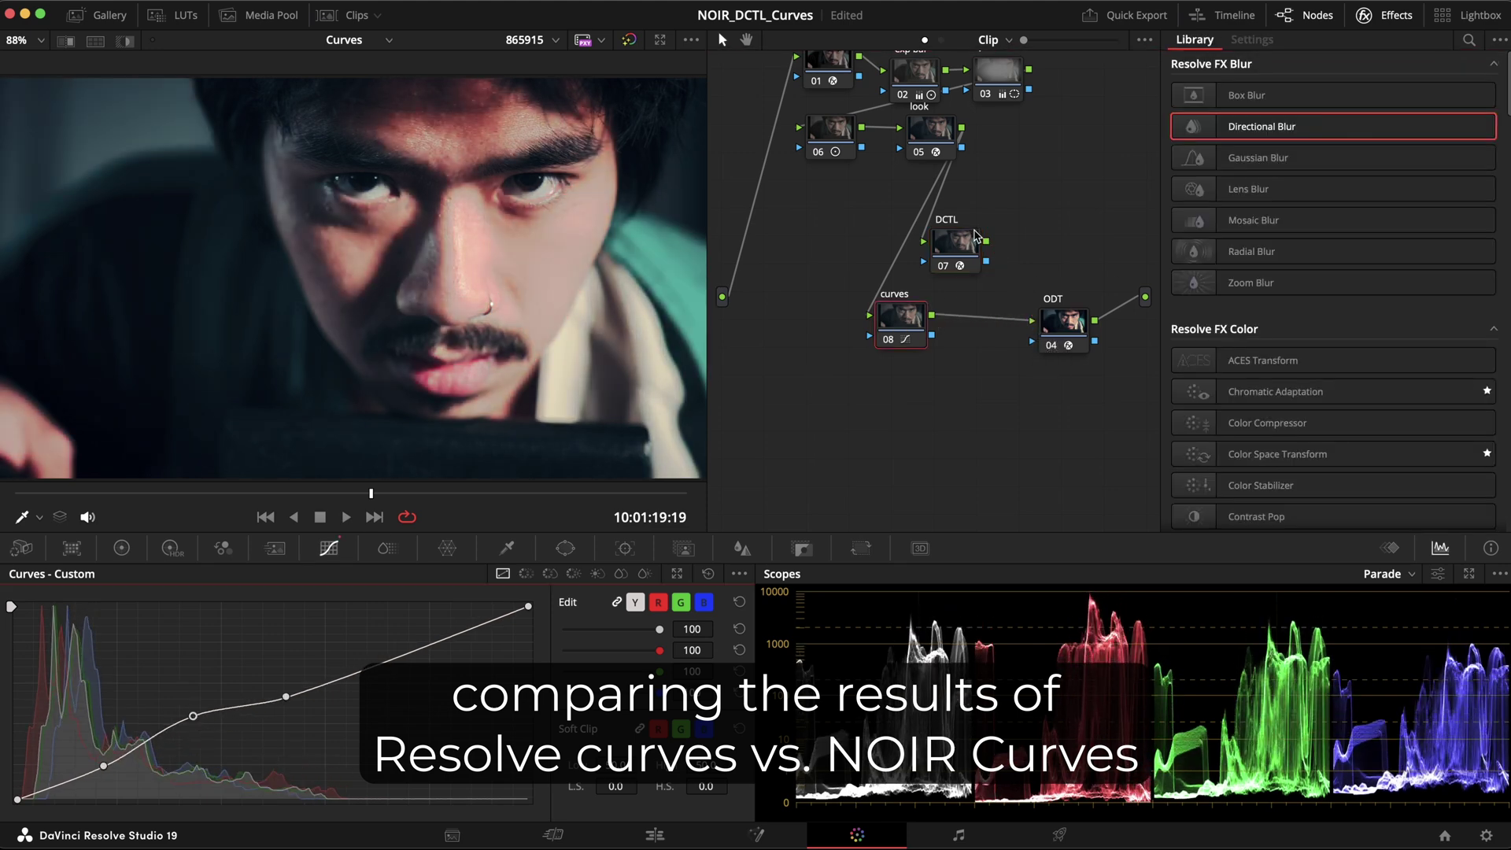
drag(985, 240, 1032, 326)
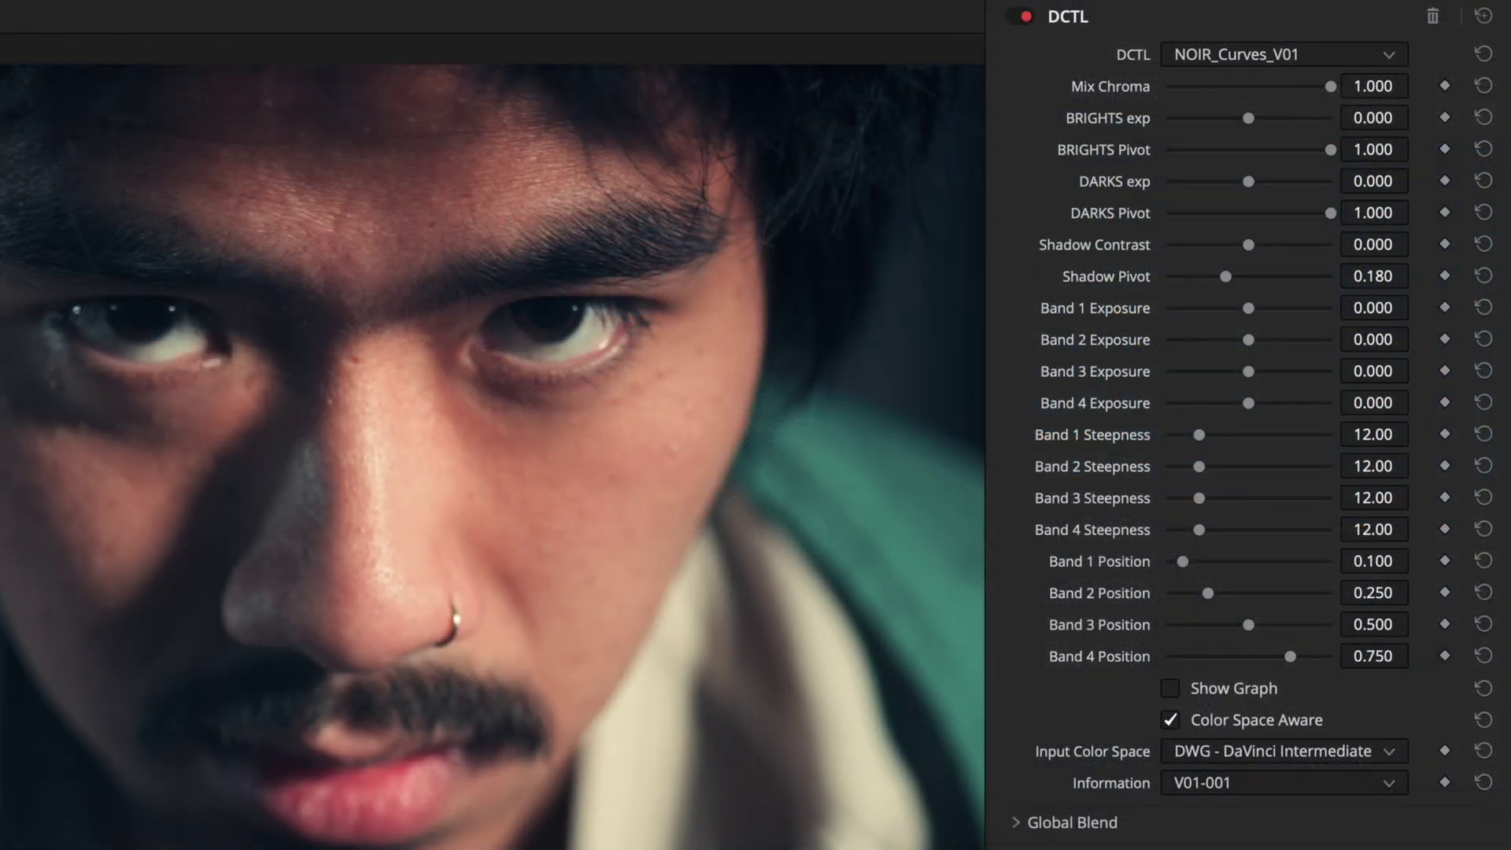
Overlay the DCTL's curve graph, try lowering BRIGHTS exp, then reset it to 0.000.
click(1217, 688)
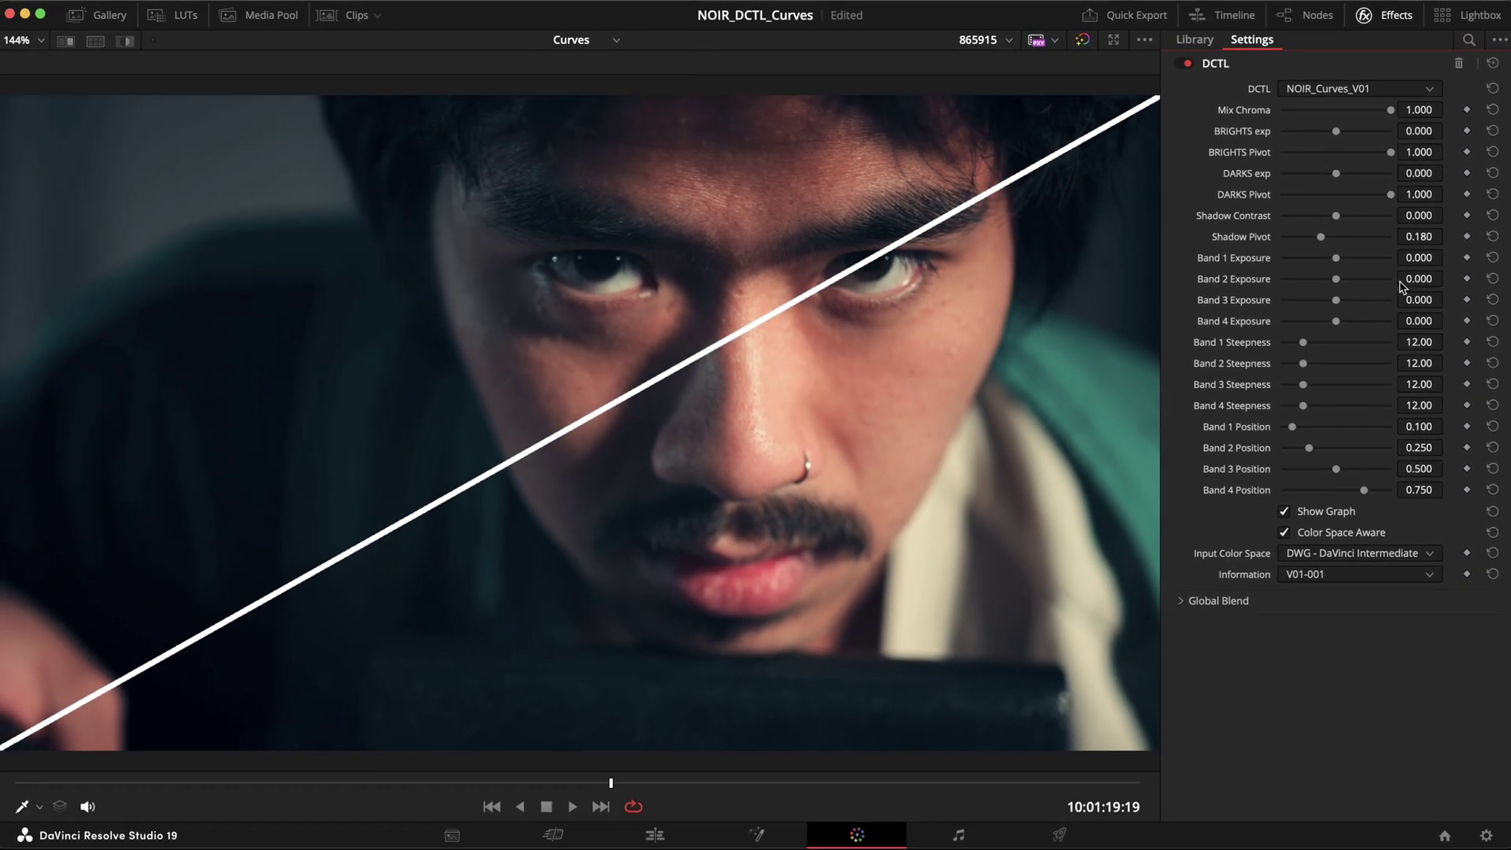
drag(1335, 138, 1348, 178)
double_click(1259, 136)
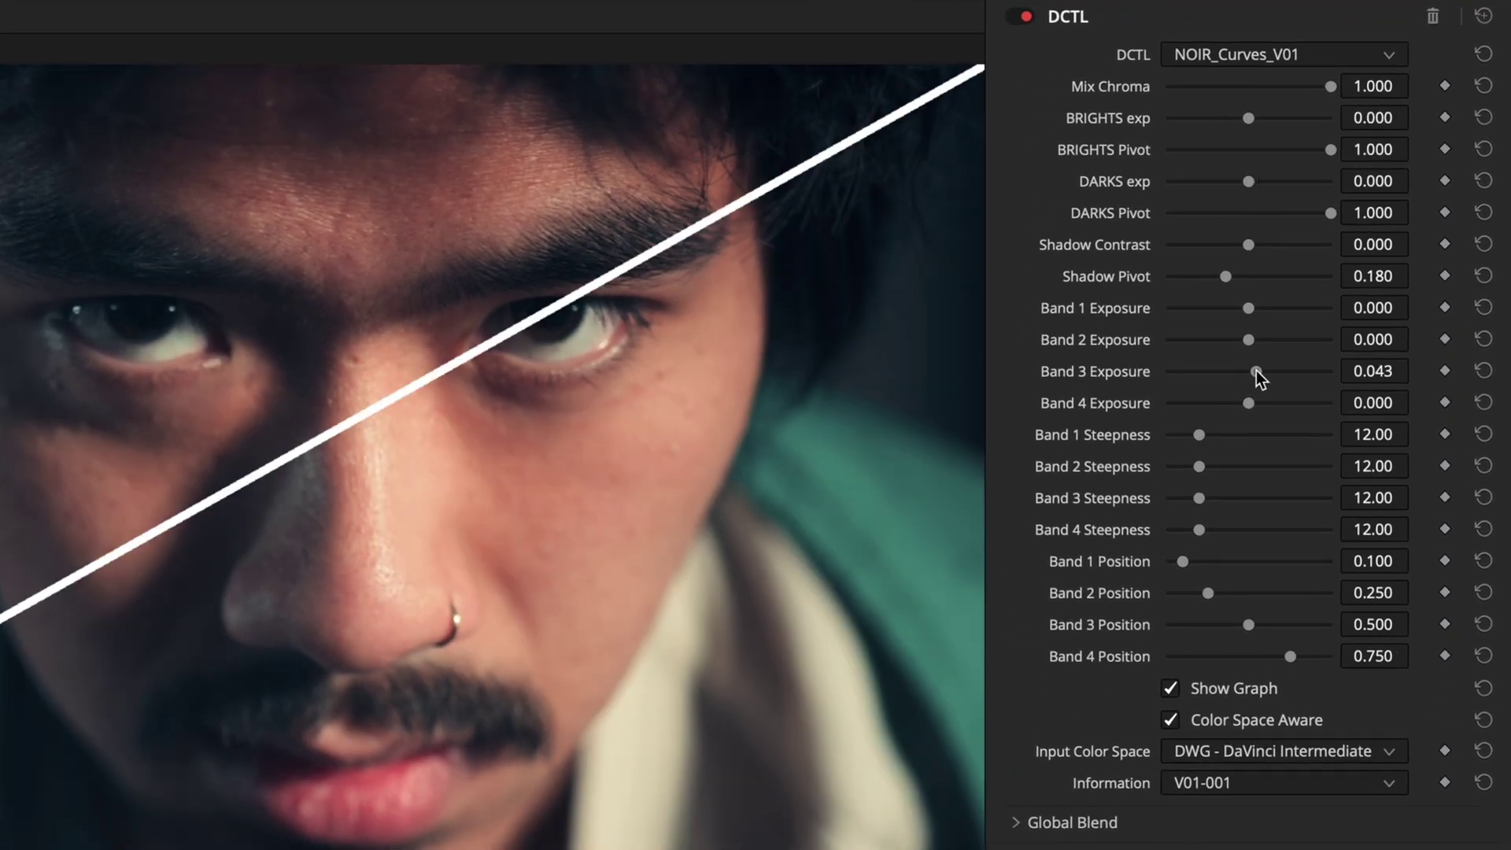
Set Band 3 Steepness to 20 and Band 3 Exposure near 0.368, then soften the steepness.
drag(1256, 370, 1306, 414)
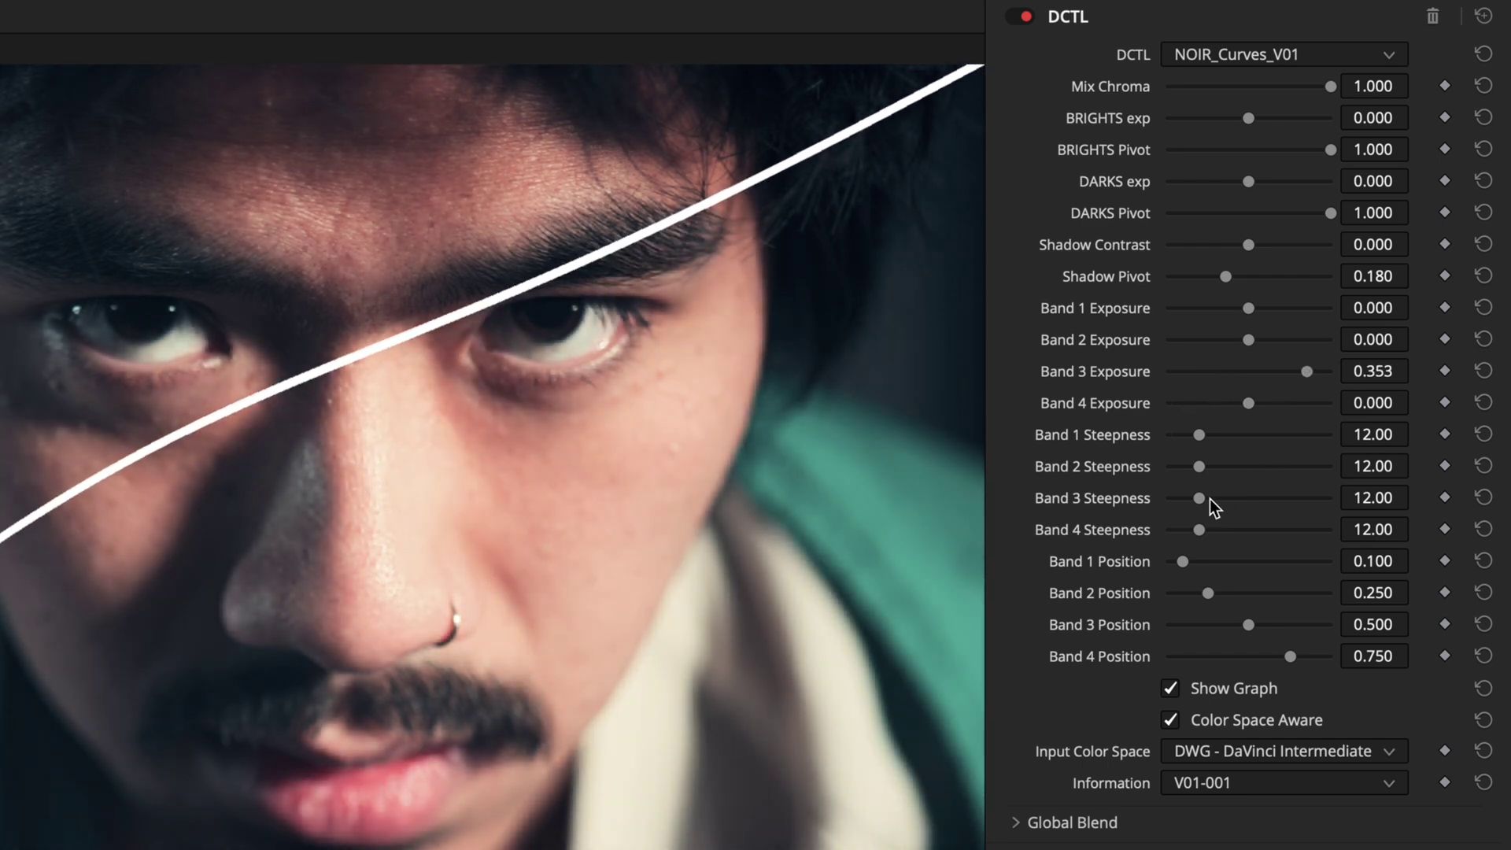
drag(1203, 500, 1360, 488)
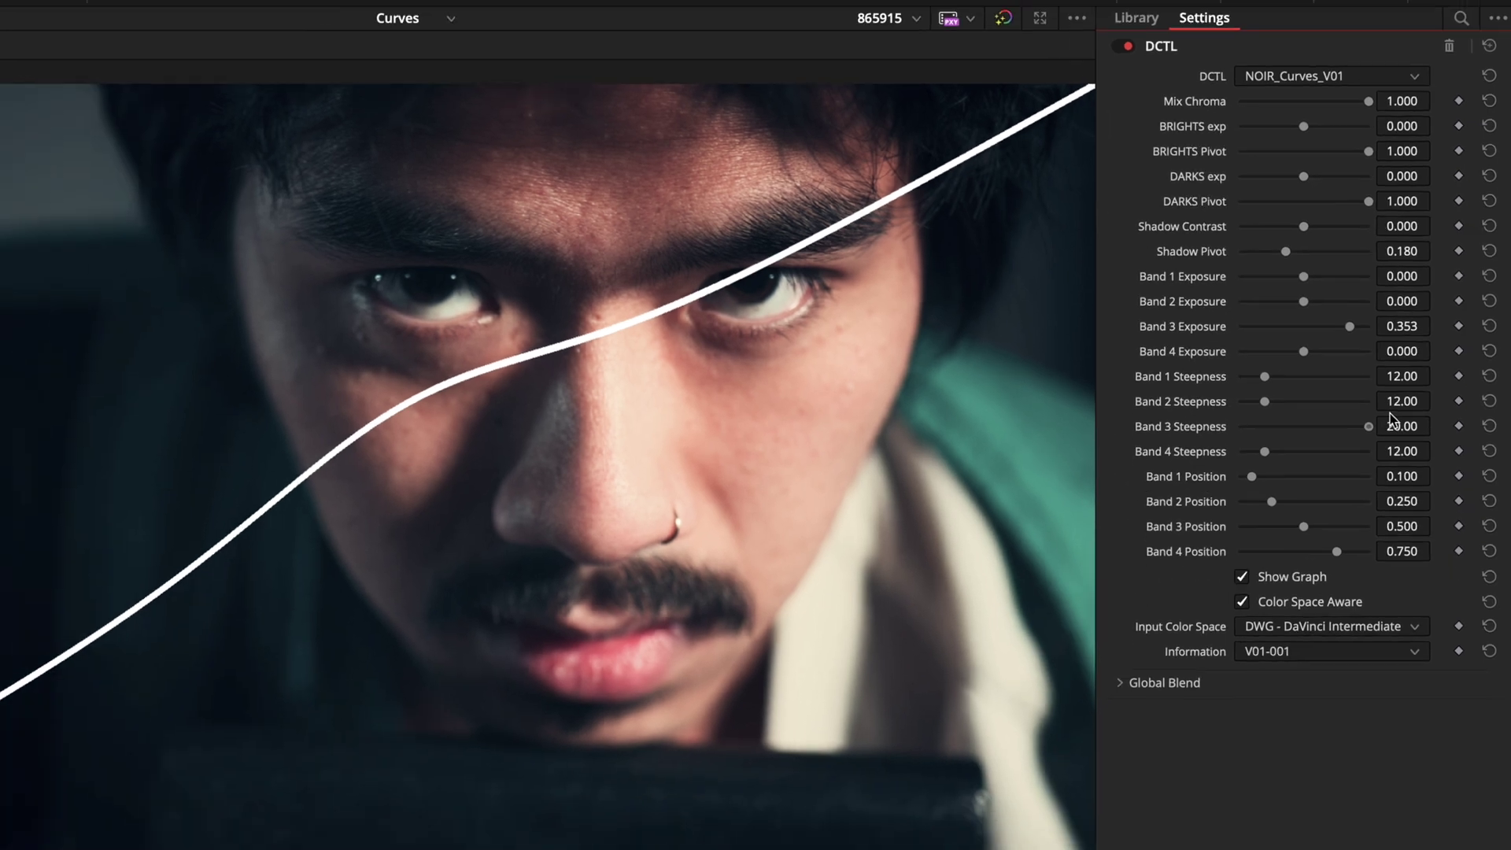
mouse_move(1392, 421)
mouse_down()
mouse_move(1243, 427)
mouse_move(1386, 424)
mouse_up()
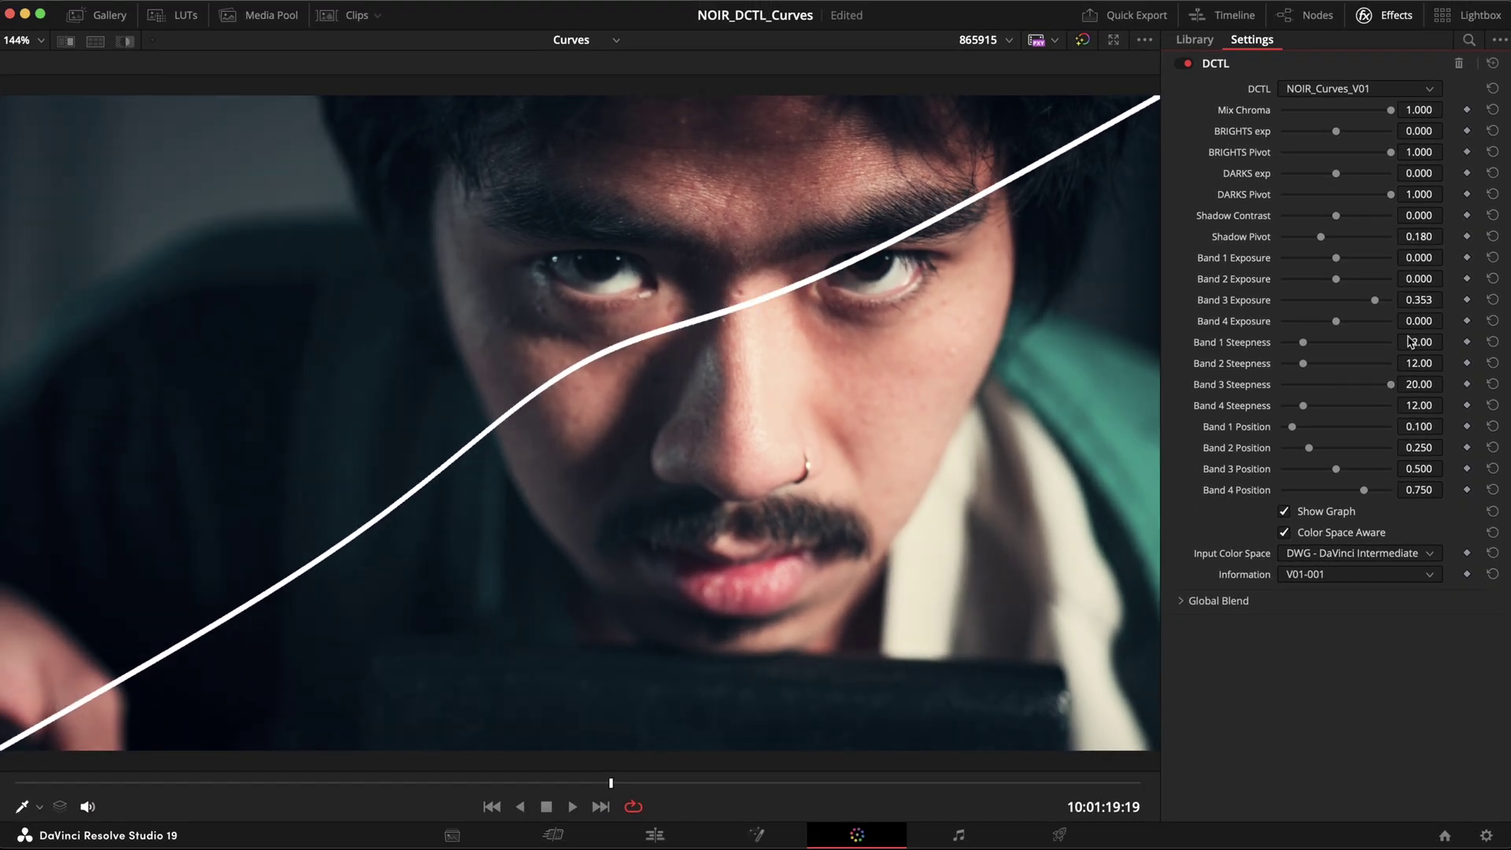
drag(1377, 307, 1297, 316)
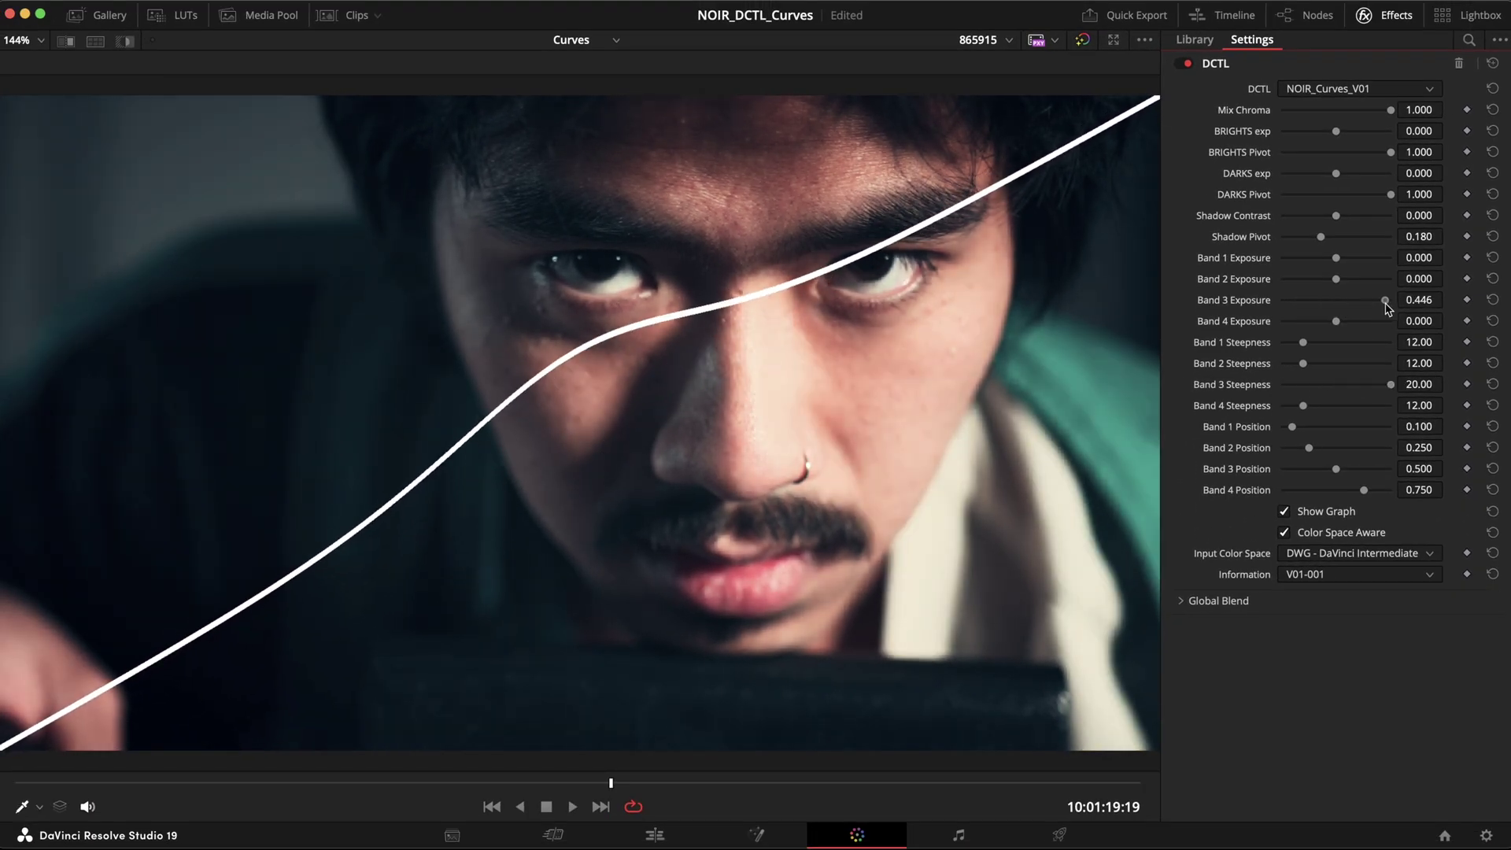
mouse_move(1387, 307)
mouse_down()
mouse_move(1366, 309)
mouse_move(1378, 312)
mouse_up()
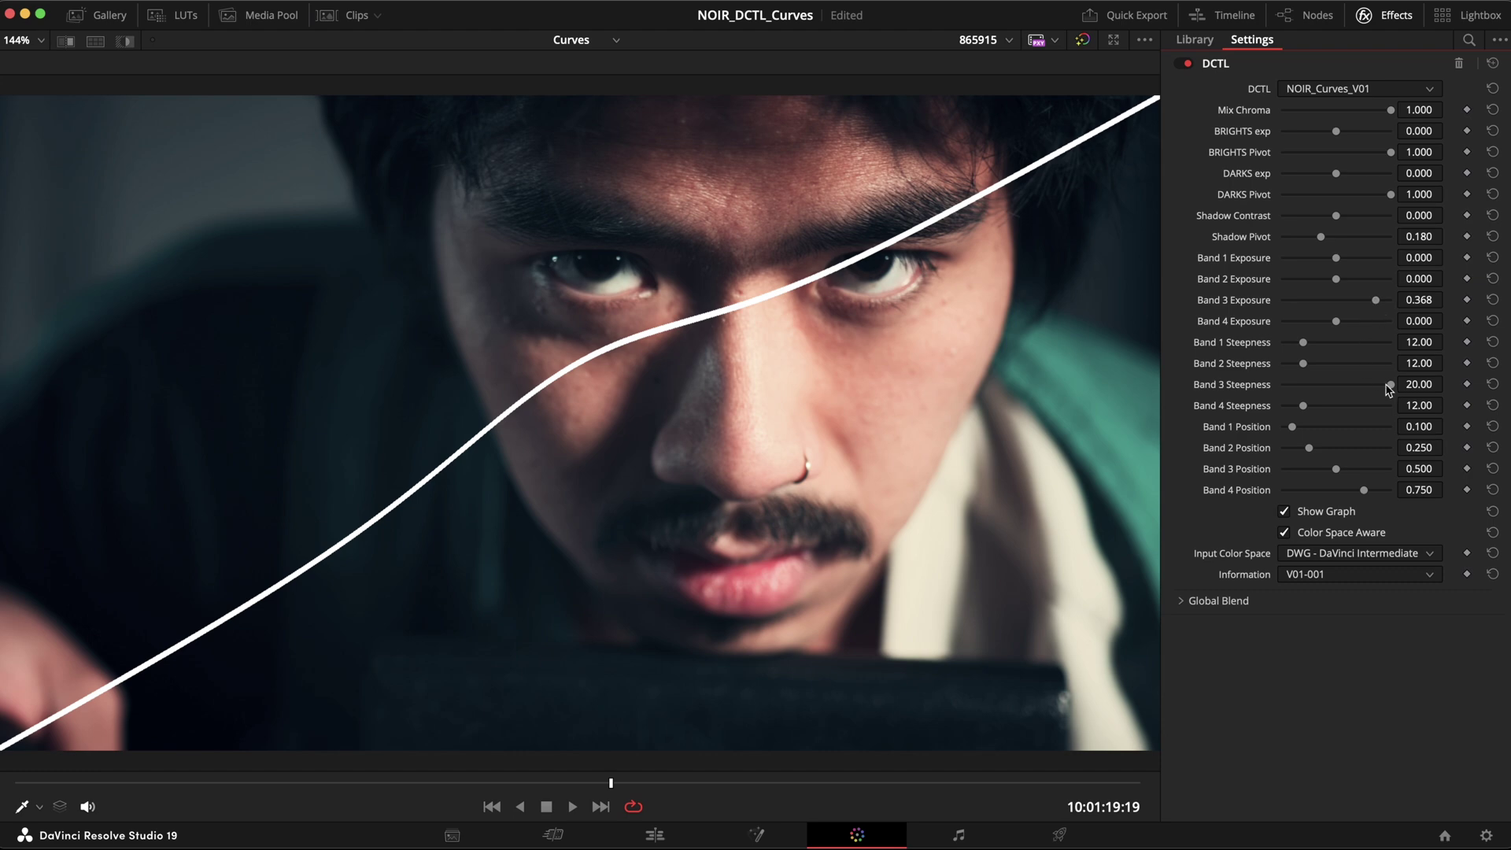
drag(1391, 384, 1336, 387)
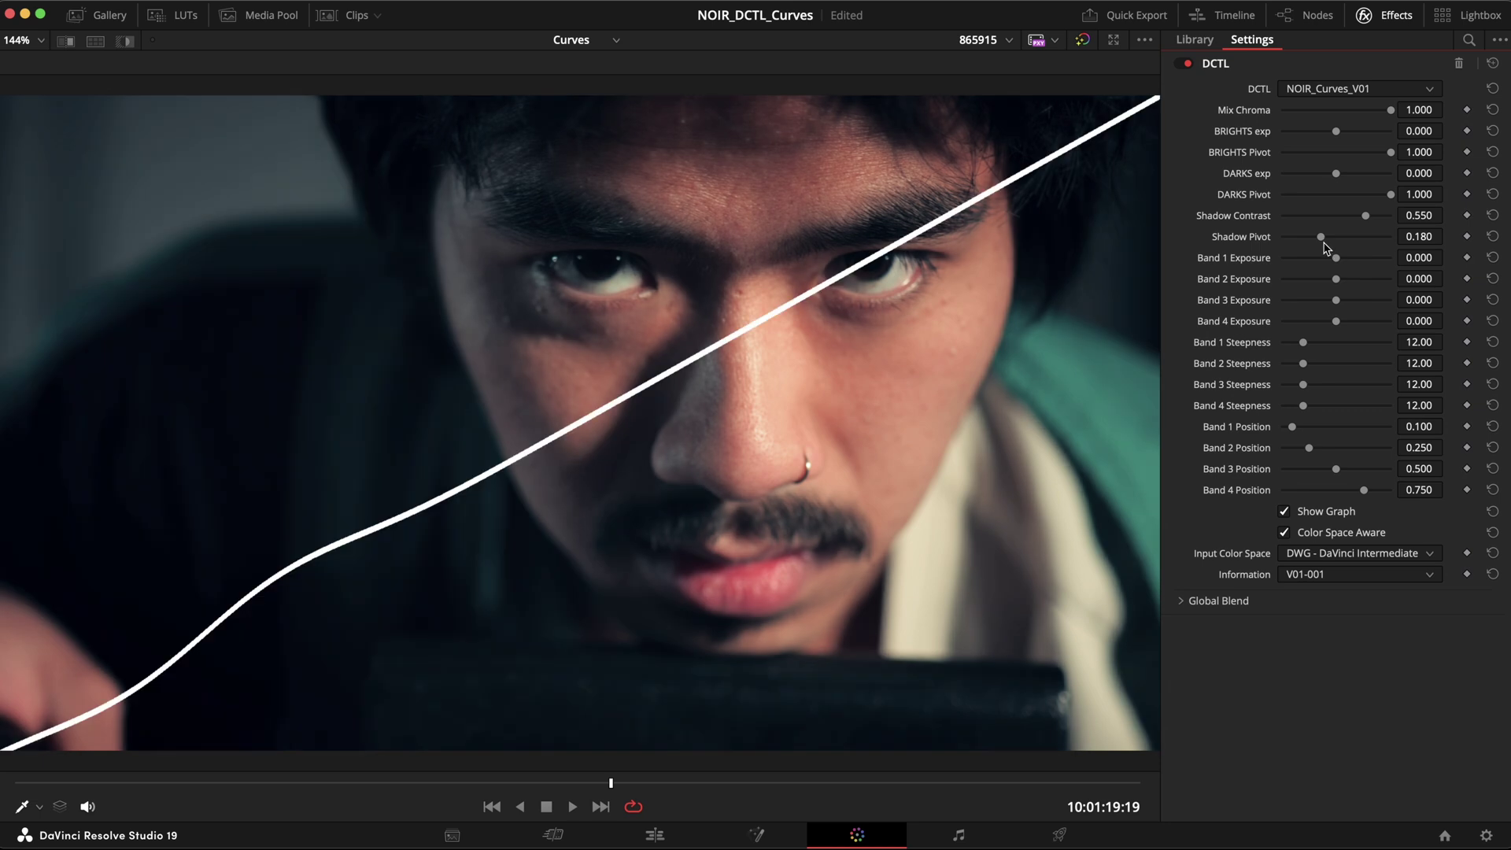
Try moving the Shadow Pivot slider higher, leaving it at 0.180.
drag(1322, 238, 1370, 236)
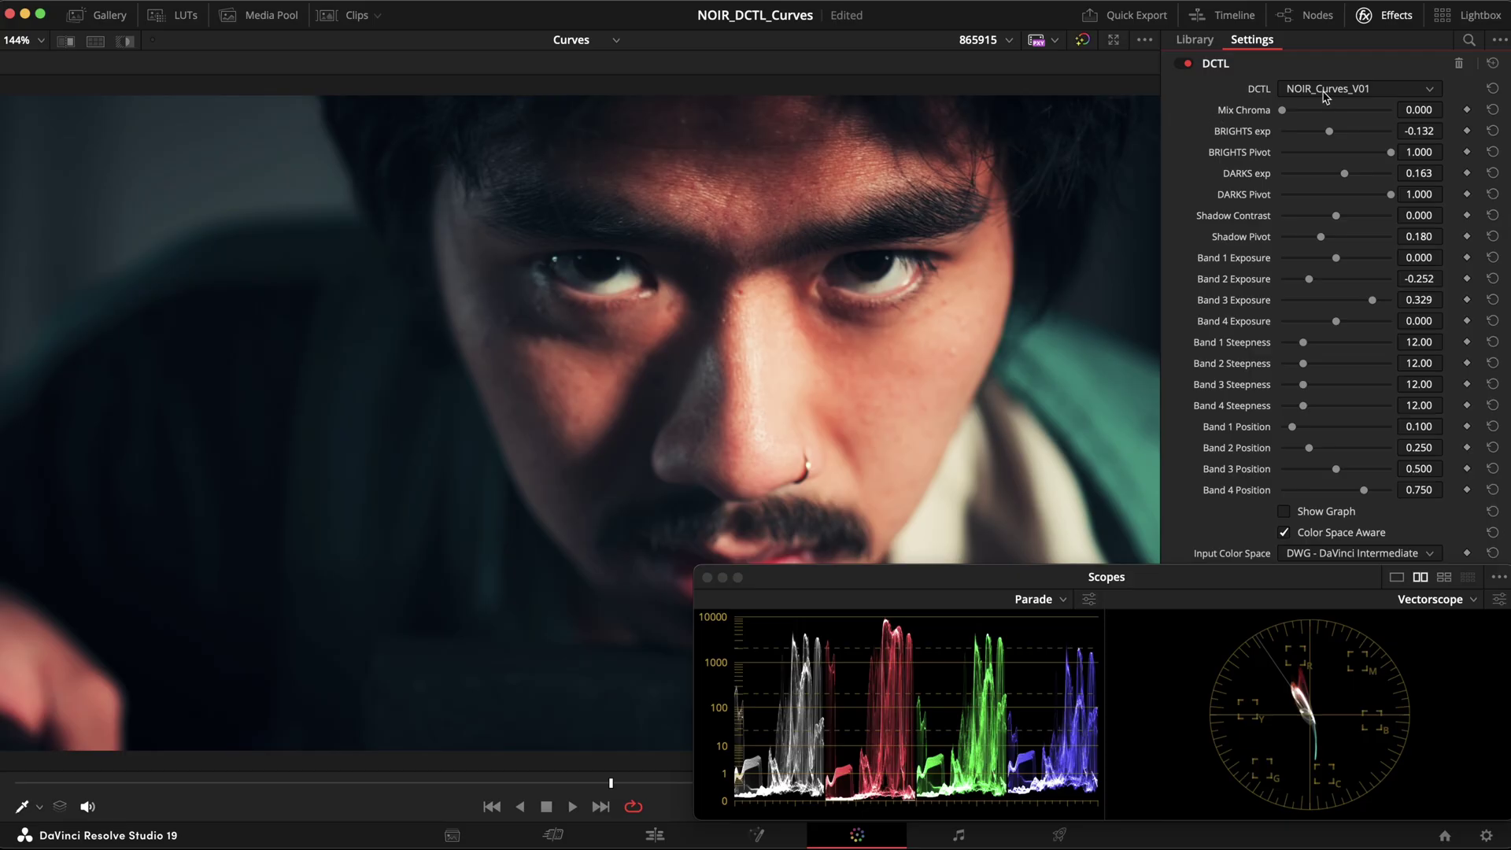
Bring Mix Chroma from 0.000 back up to 1.000.
drag(1284, 114, 1429, 116)
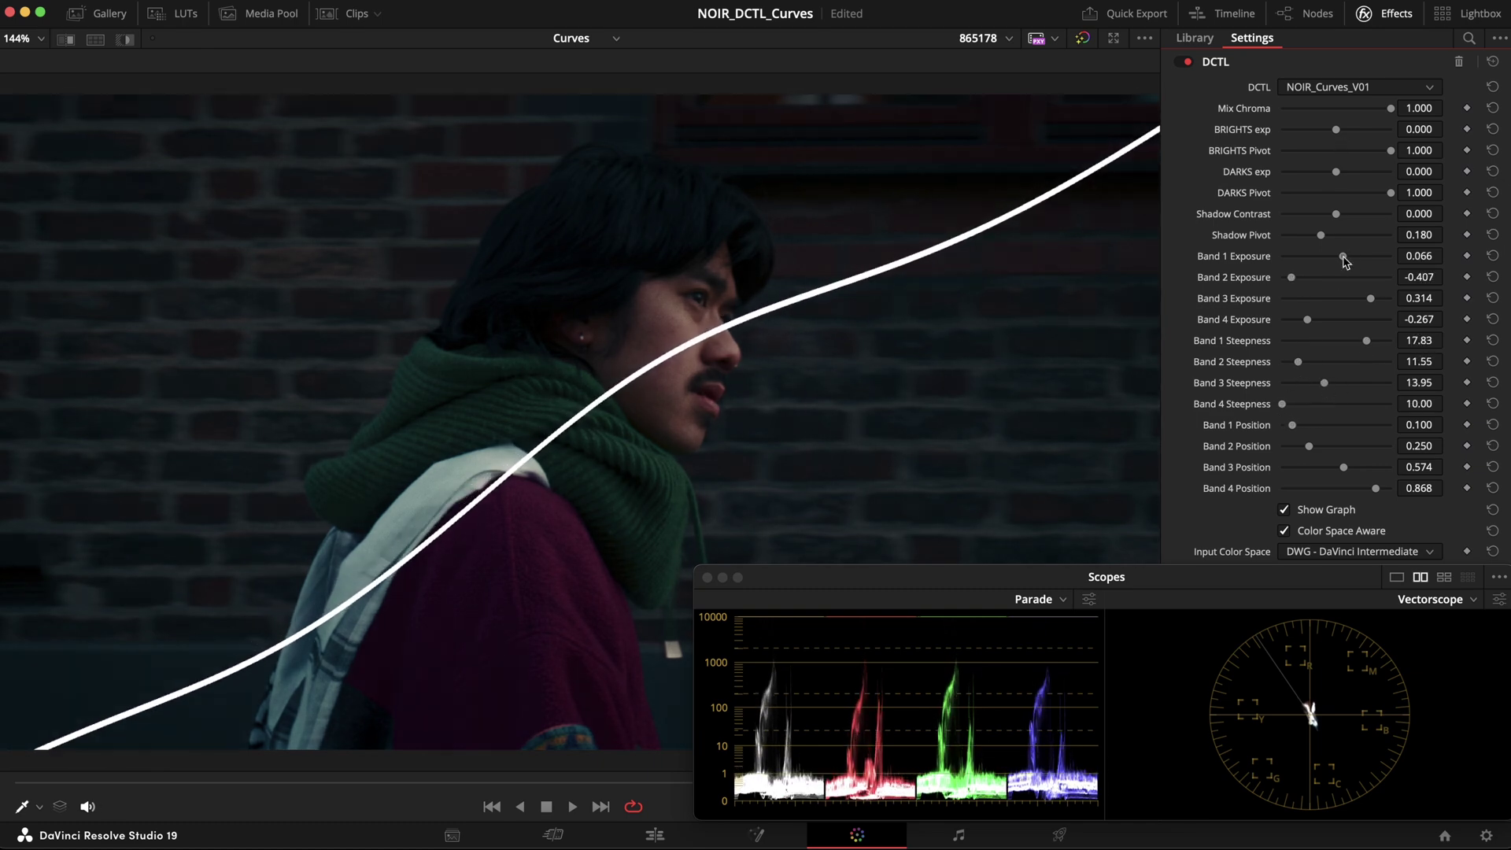
Lift DARKS exp on the brick-wall clip, hide the graph overlay, and raise Band 1 Exposure.
drag(1336, 172, 1344, 131)
click(1285, 509)
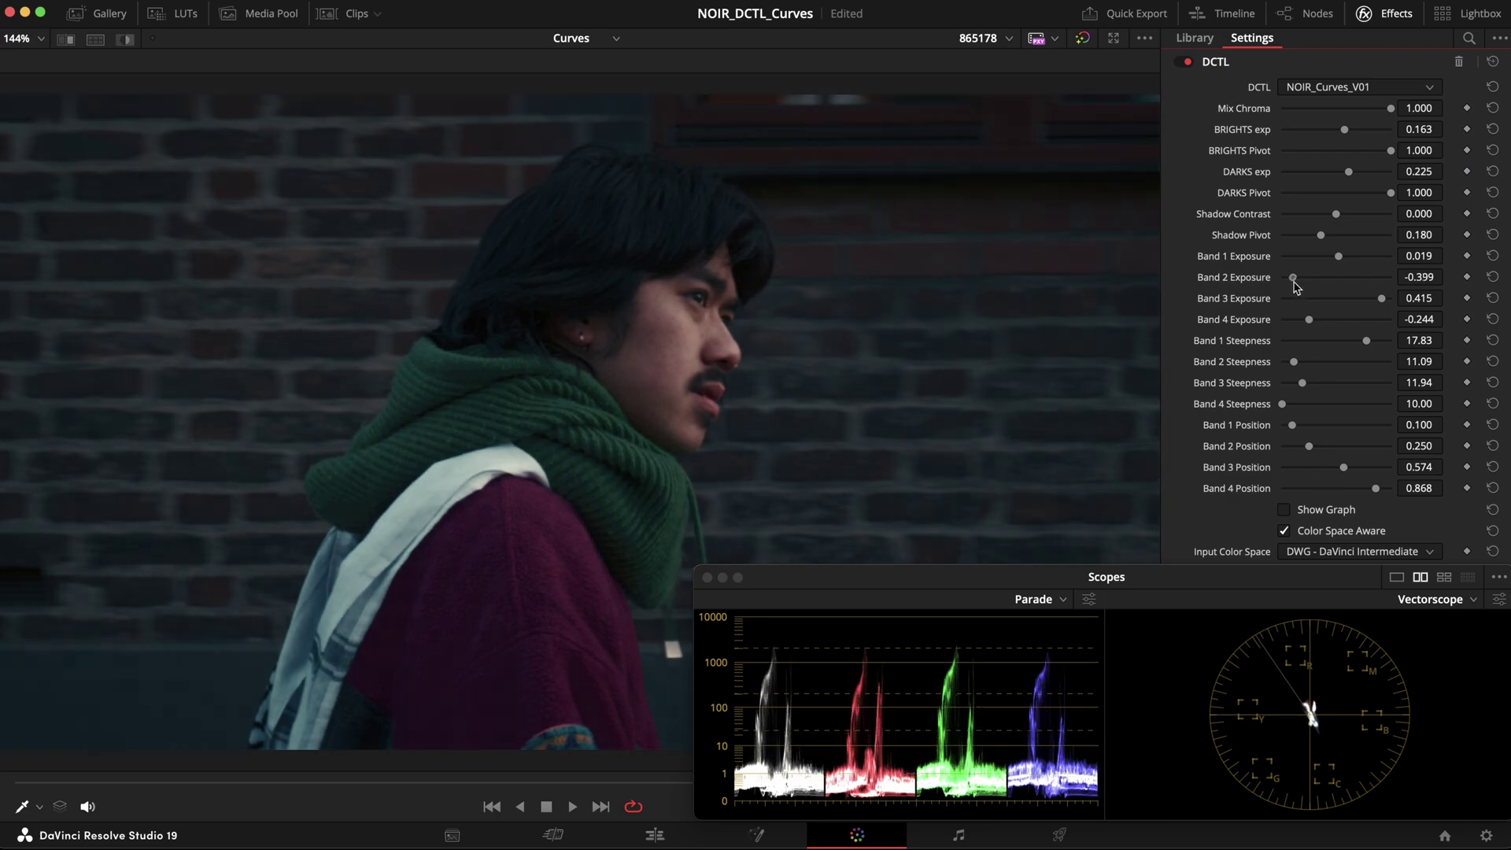
drag(1339, 256, 1350, 221)
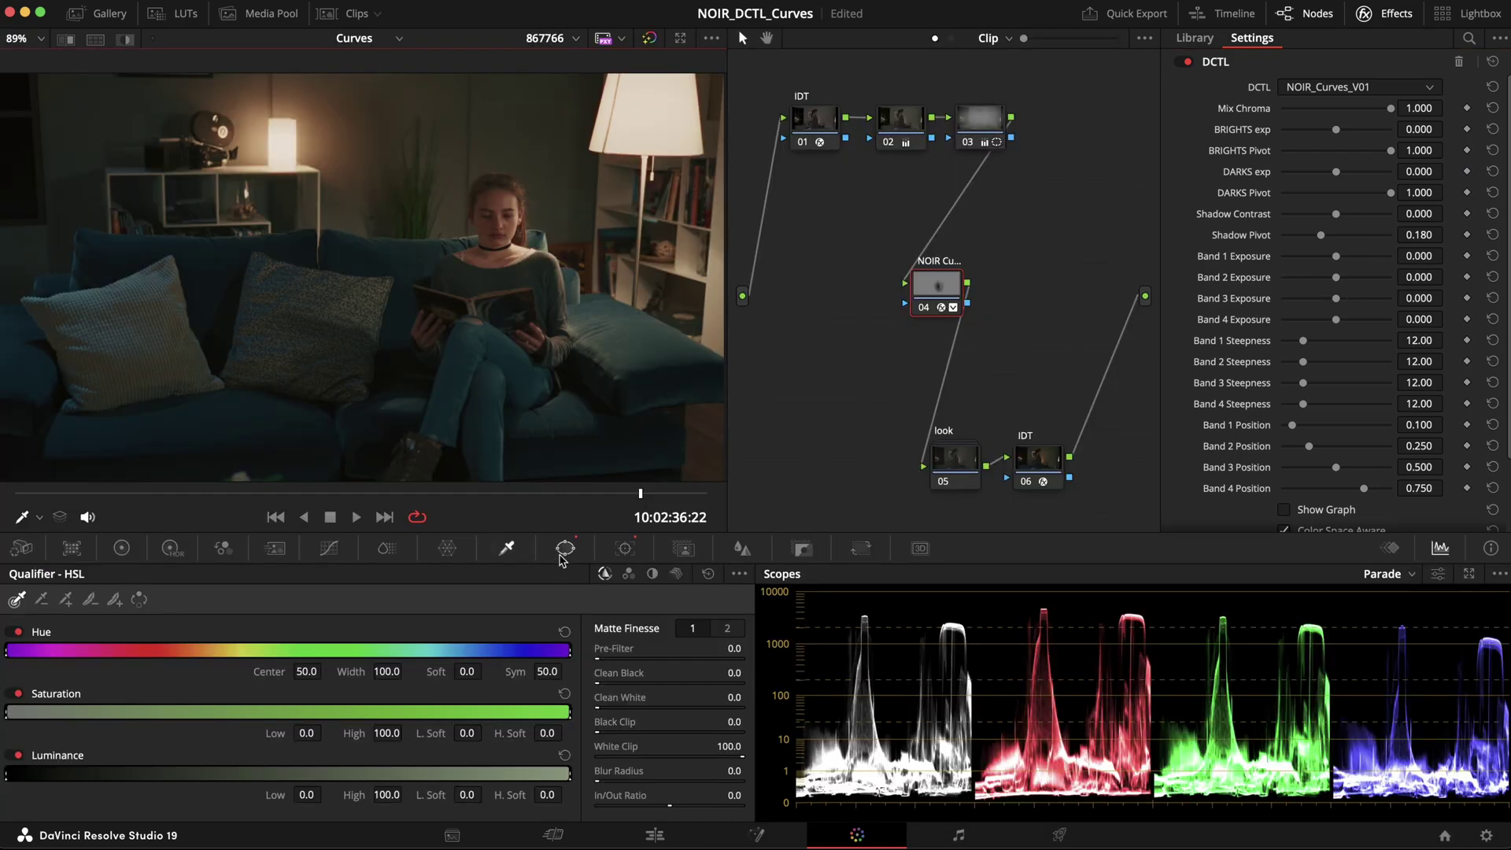
Turn the viewer's on-screen controls Off to hide the circle window overlay.
click(566, 548)
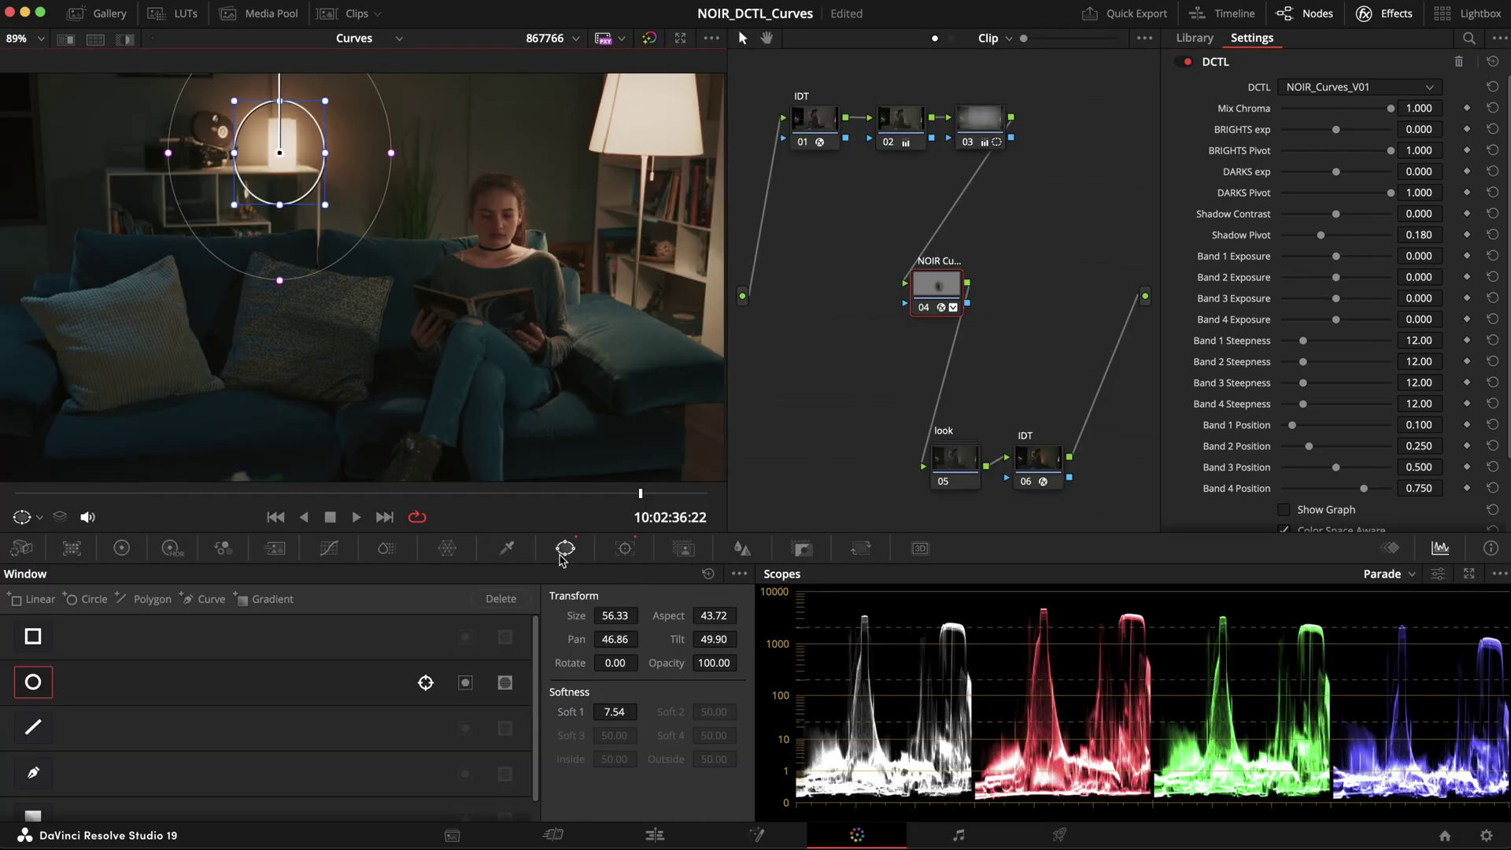
mouse_move(640, 493)
mouse_down()
mouse_move(182, 493)
mouse_move(653, 493)
mouse_up()
click(39, 517)
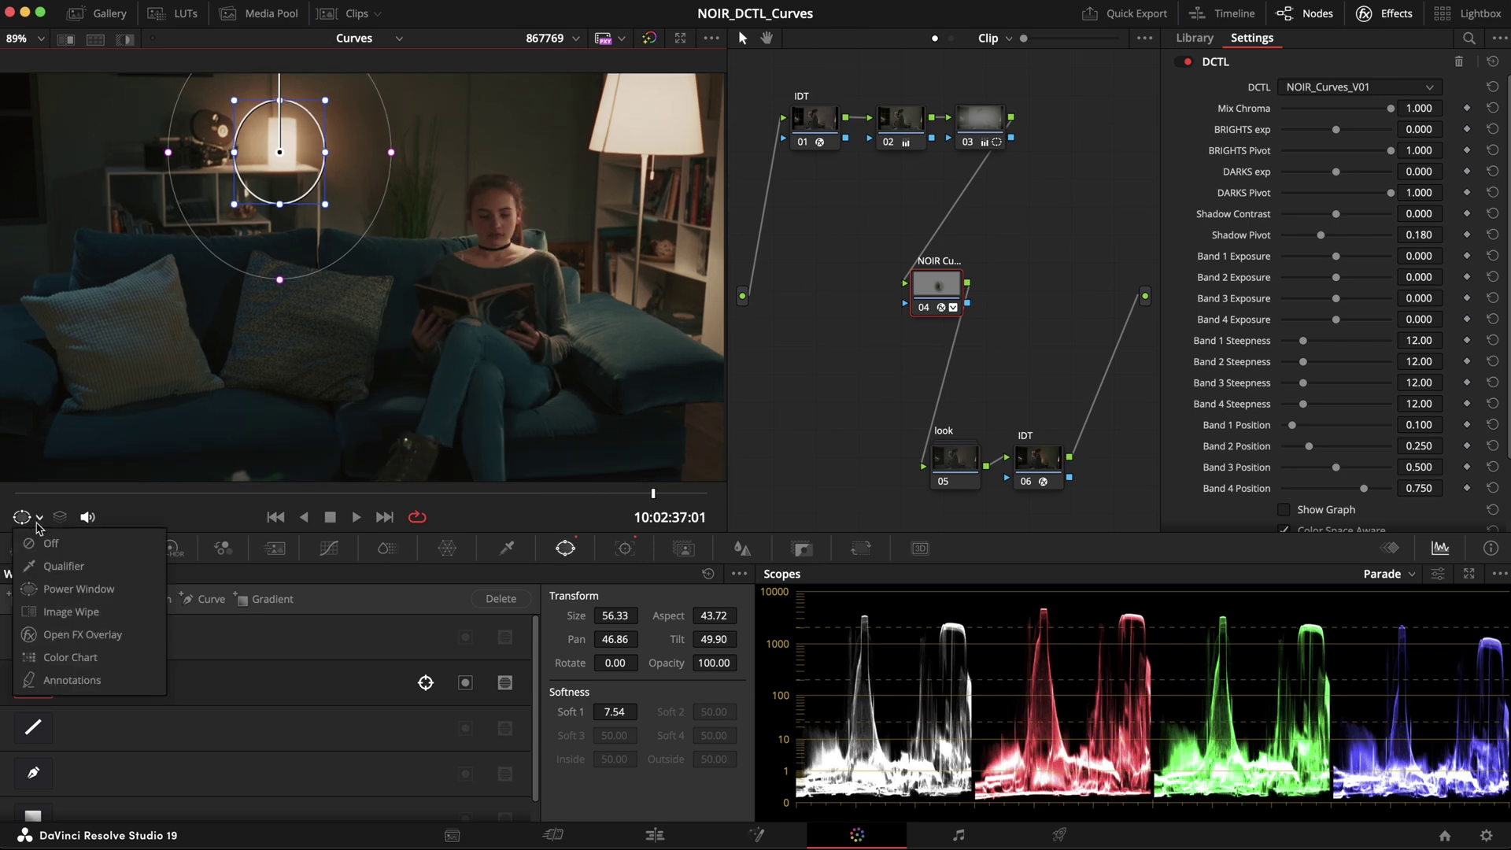
click(47, 548)
Raise Band 3 and Band 4 Exposure, then play and scrub the living-room clip.
drag(1335, 319, 1367, 306)
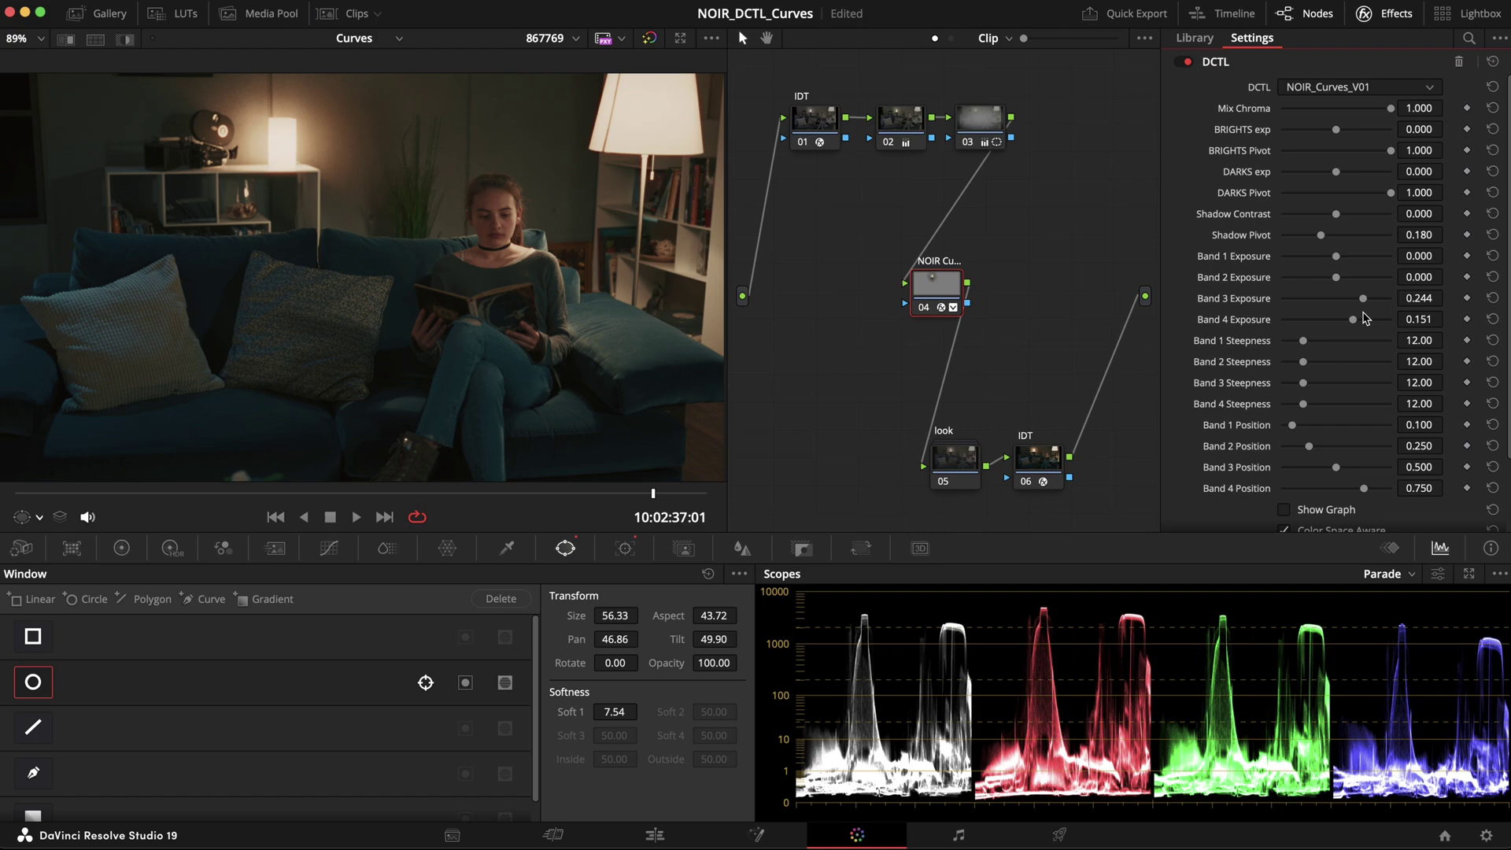
key(space)
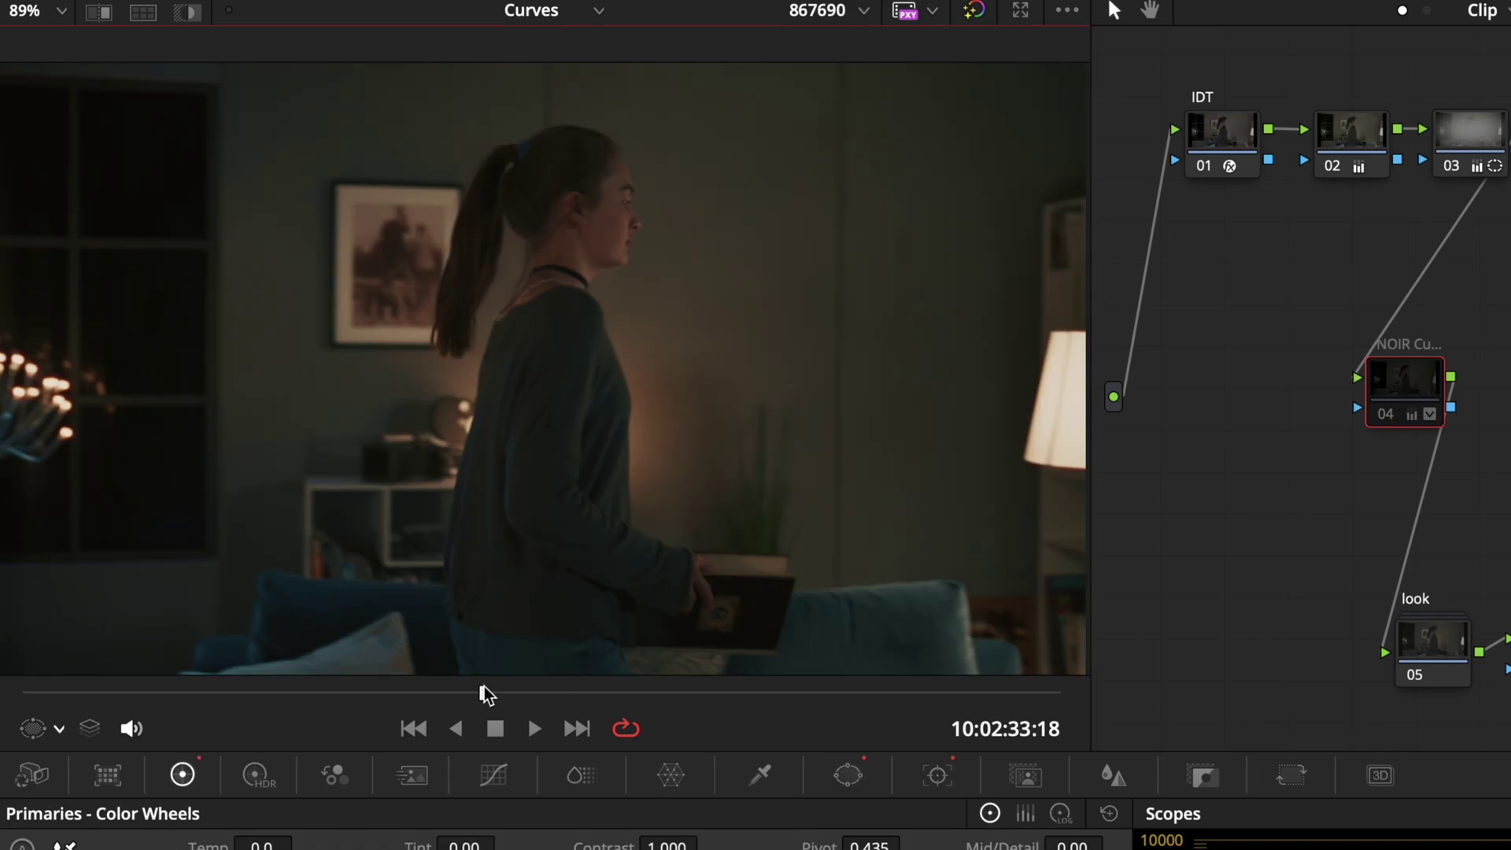
drag(485, 692, 413, 693)
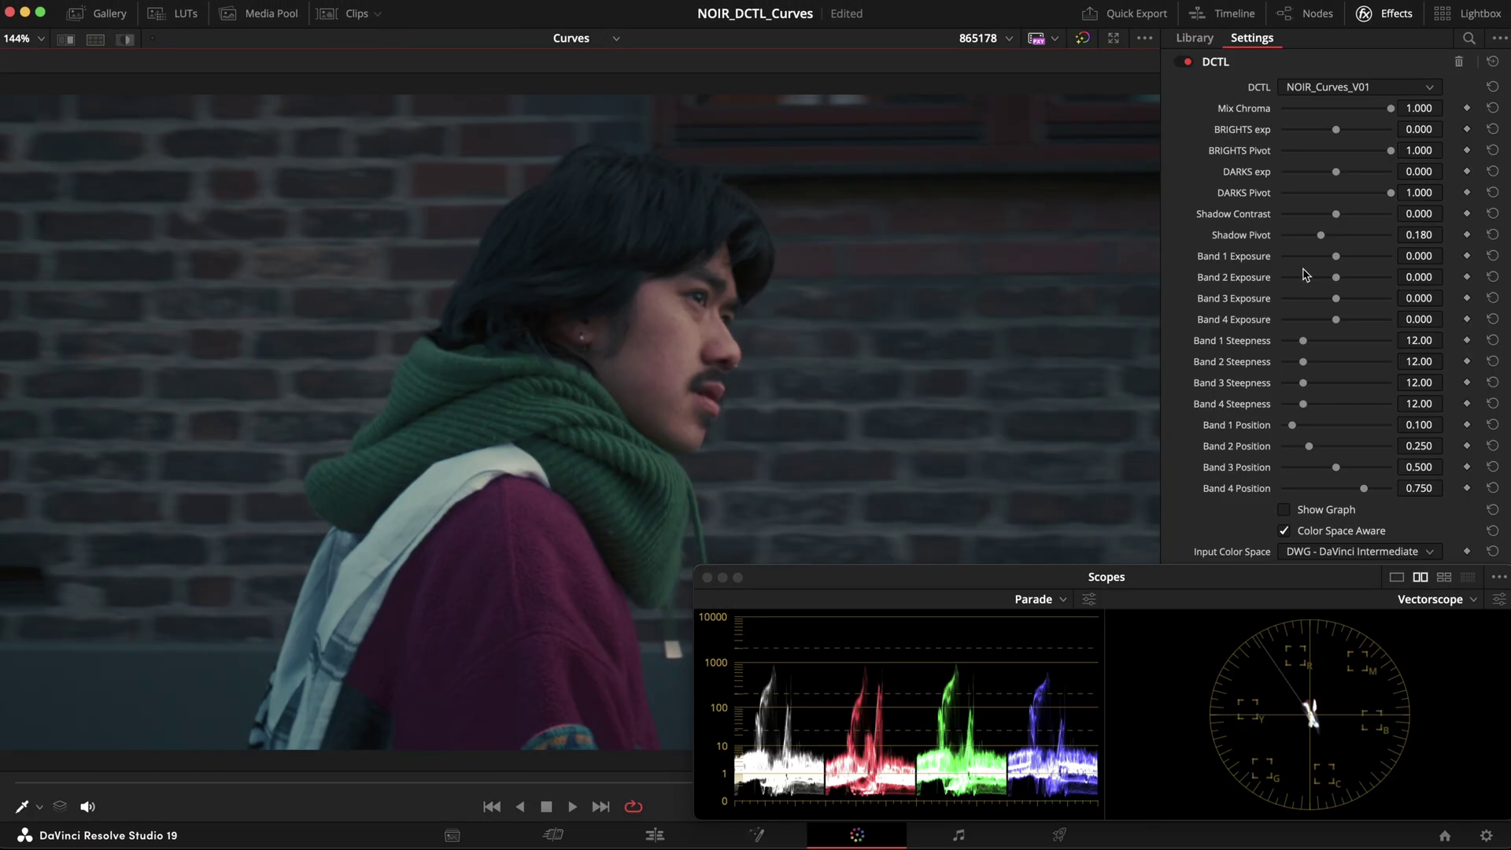
Show the curve graph again and adjust the band exposures, moving bands 3 and 4 higher.
click(1300, 511)
drag(1336, 277, 1308, 319)
drag(1335, 256, 1370, 299)
drag(1335, 467, 1376, 487)
drag(1303, 404, 1369, 347)
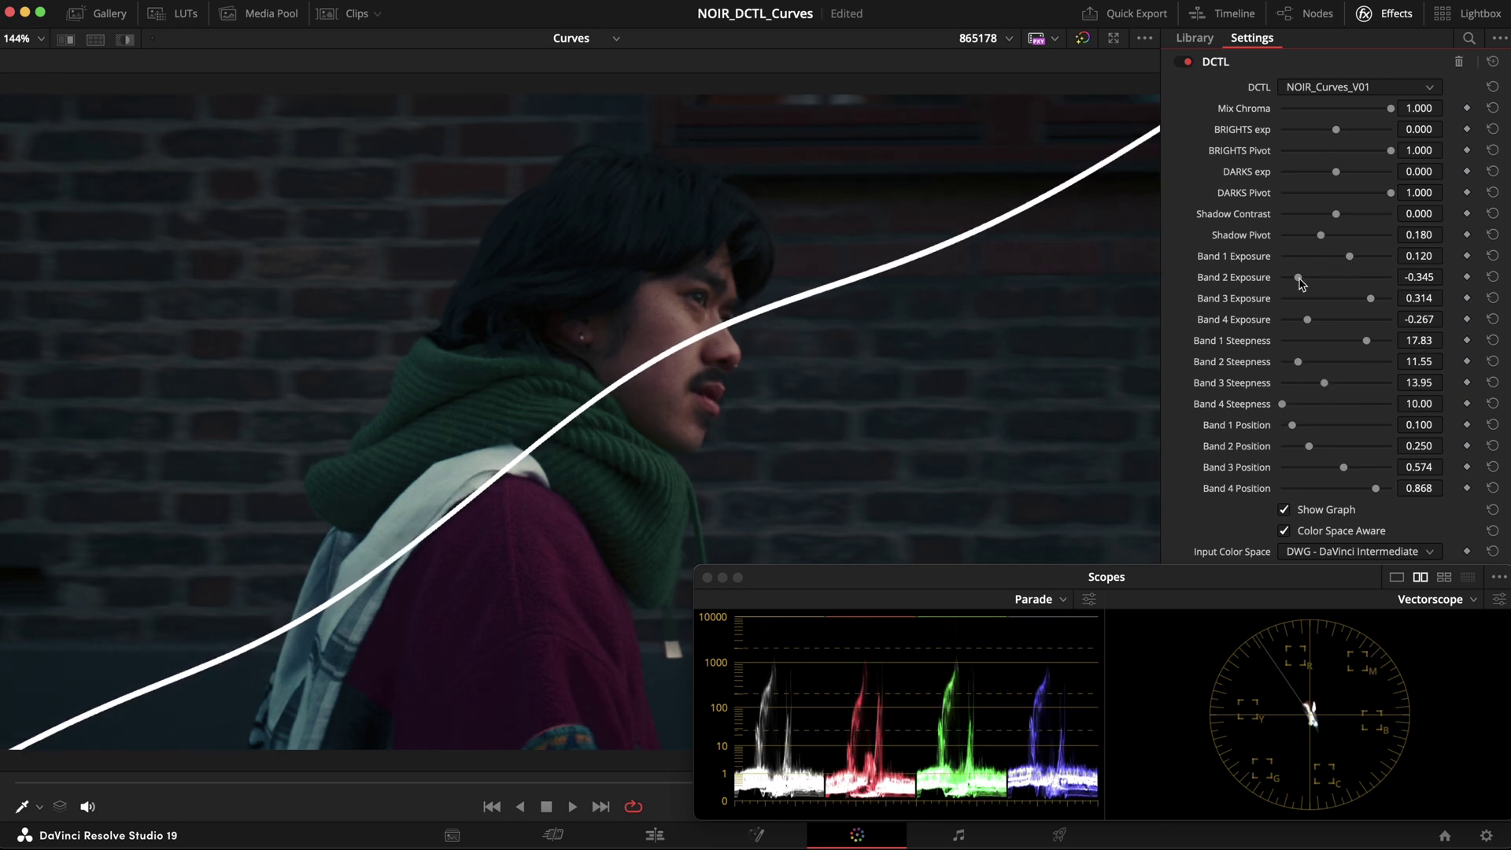
Lift the darks, lower Band 1, raise Band 3, soften steepness, and pull the brights down.
drag(1298, 278, 1339, 255)
drag(1336, 171, 1353, 168)
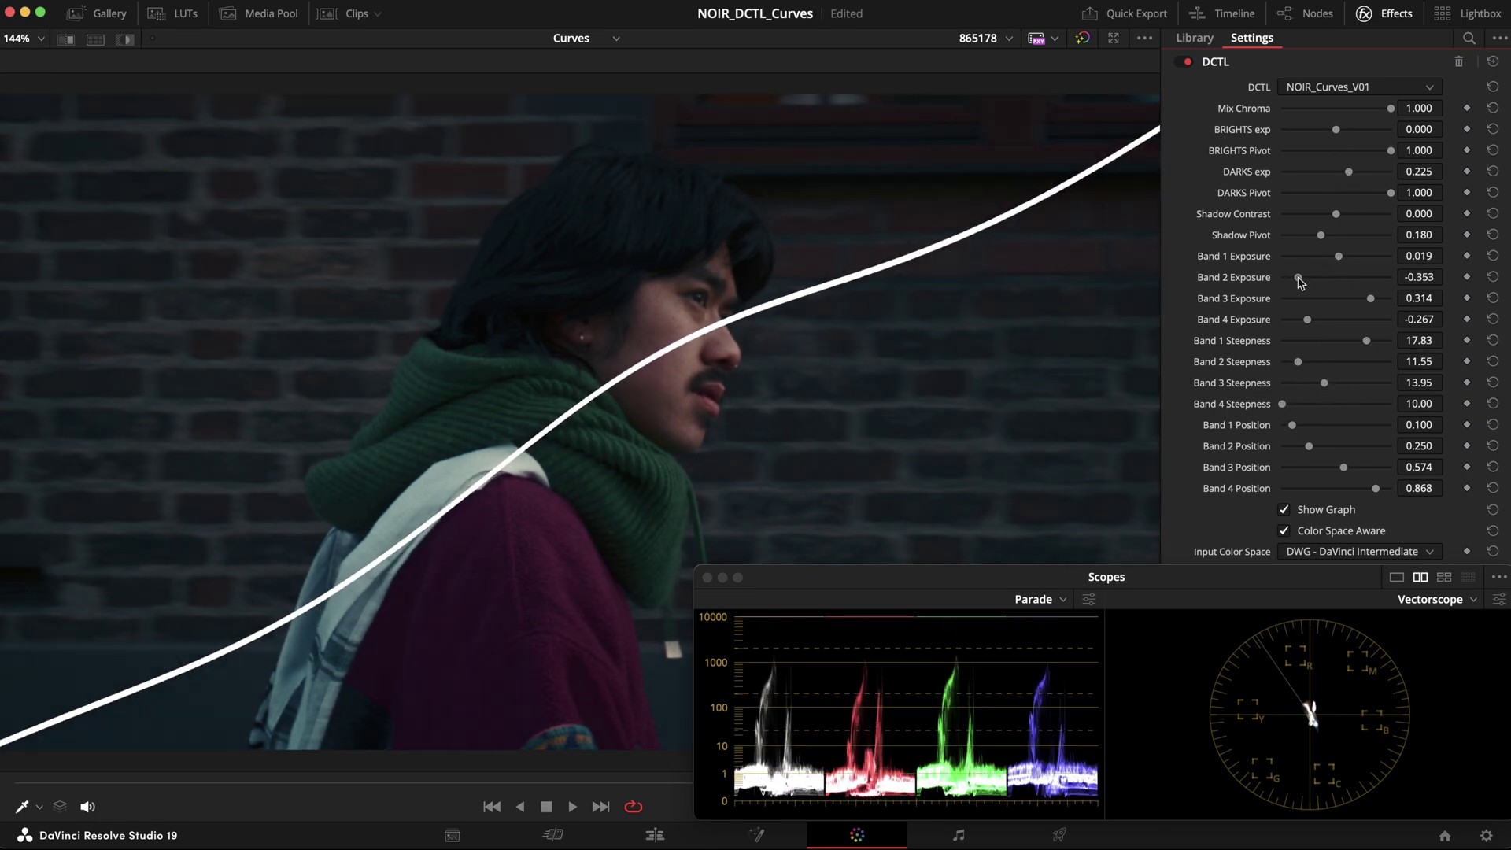
drag(1299, 281, 1381, 299)
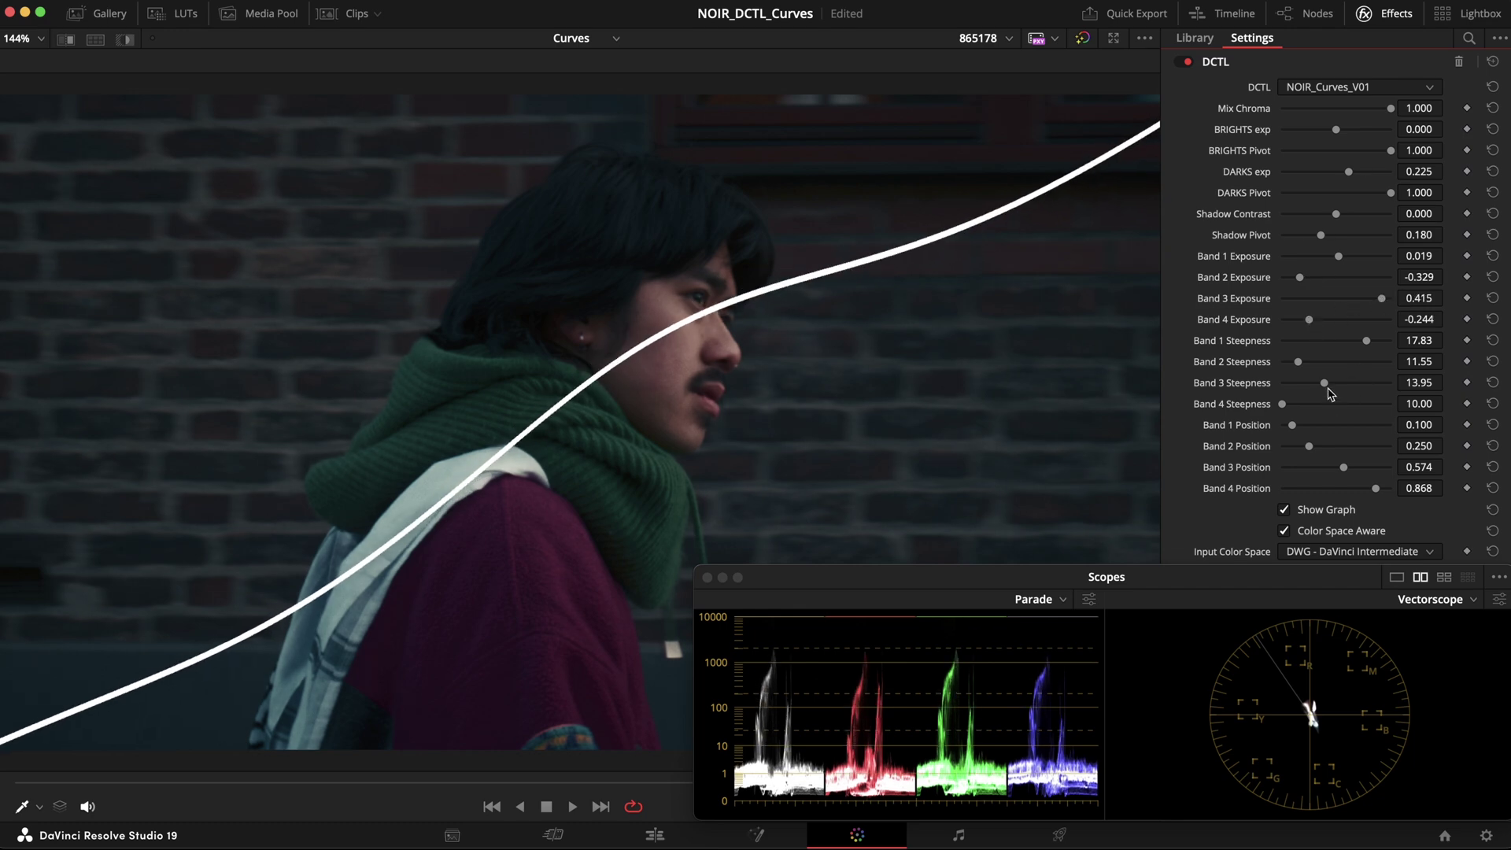
drag(1298, 361, 1302, 384)
drag(1336, 129, 1296, 132)
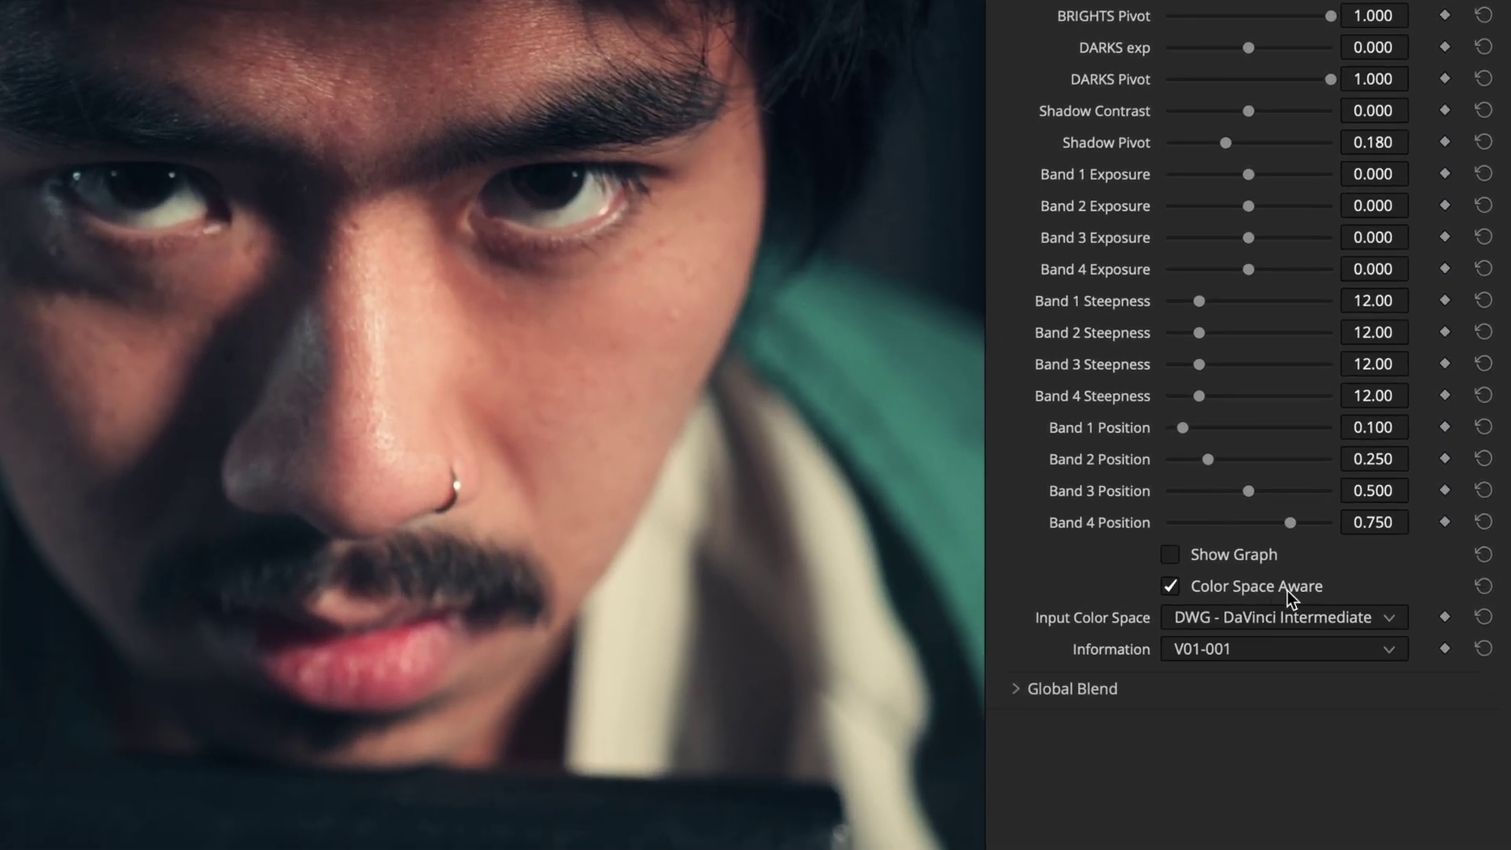
Uncheck Color Space Aware in NOIR_Curves_V01, leaving the input color space at DWG - DaVinci Intermediate.
click(1292, 590)
click(1292, 591)
click(1384, 620)
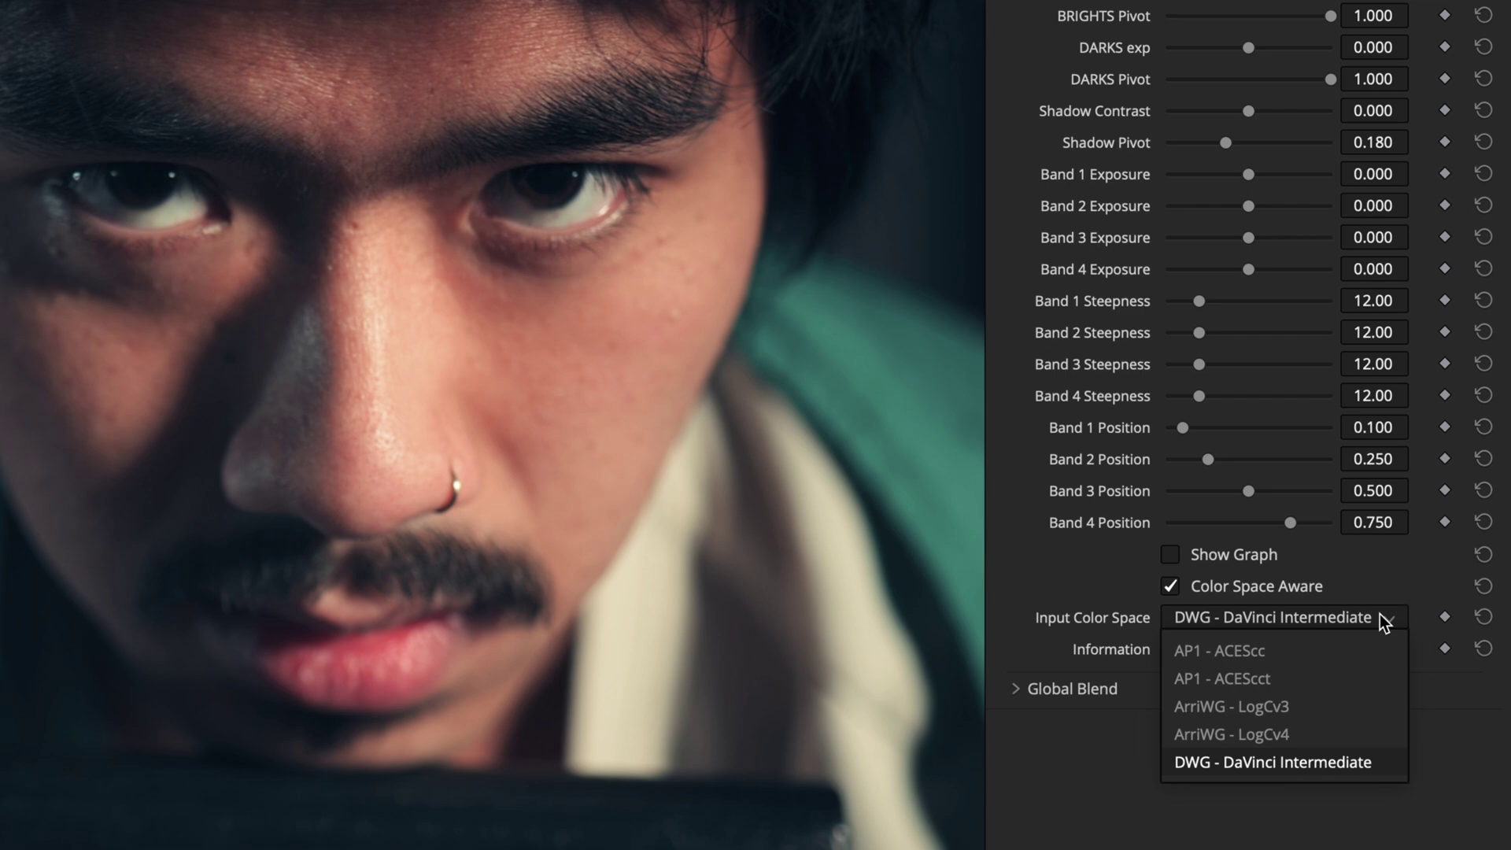
click(1380, 614)
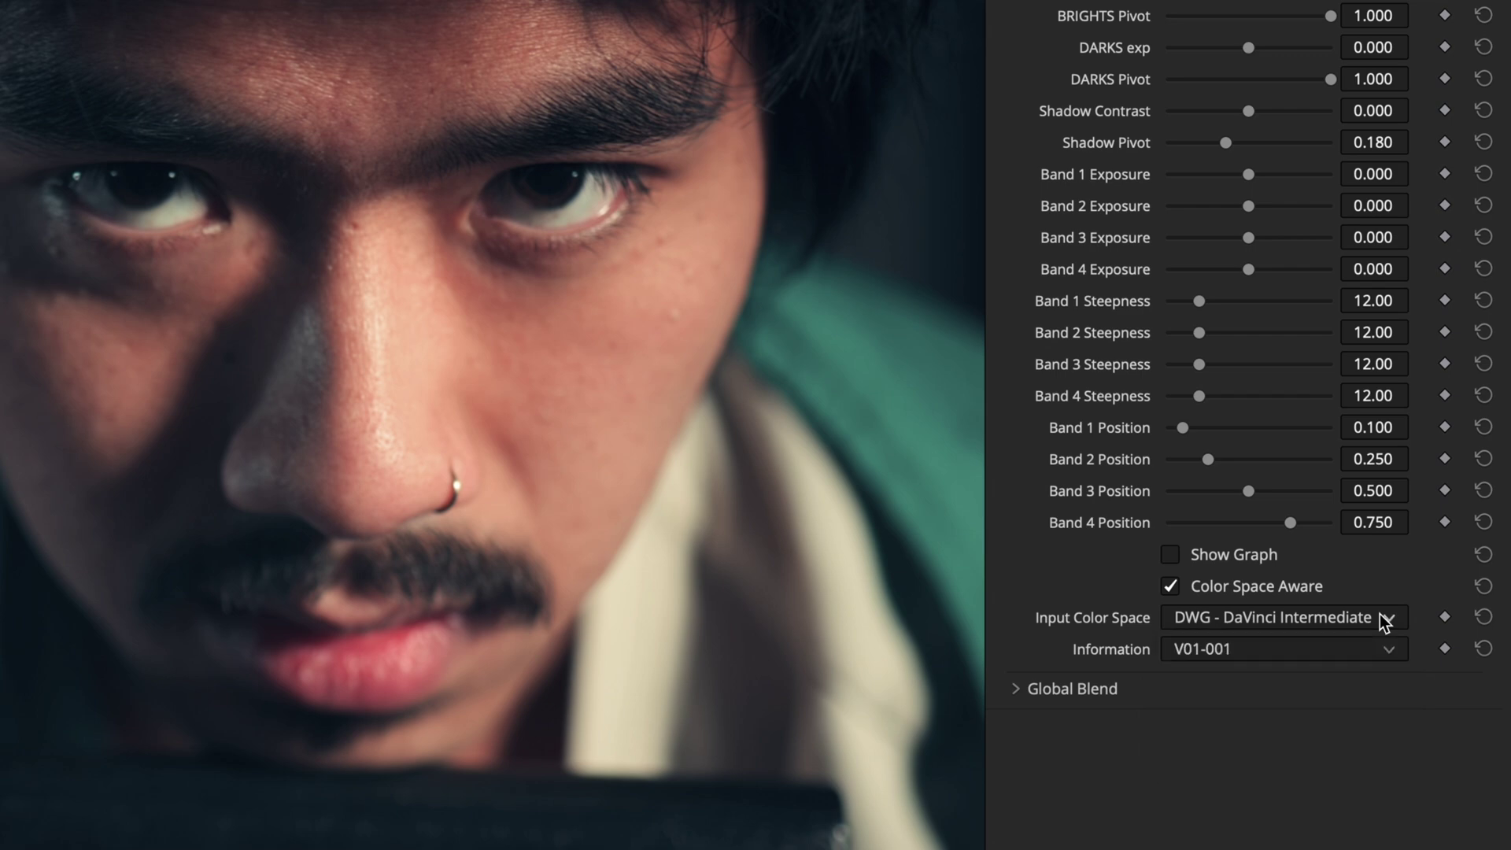
click(1307, 586)
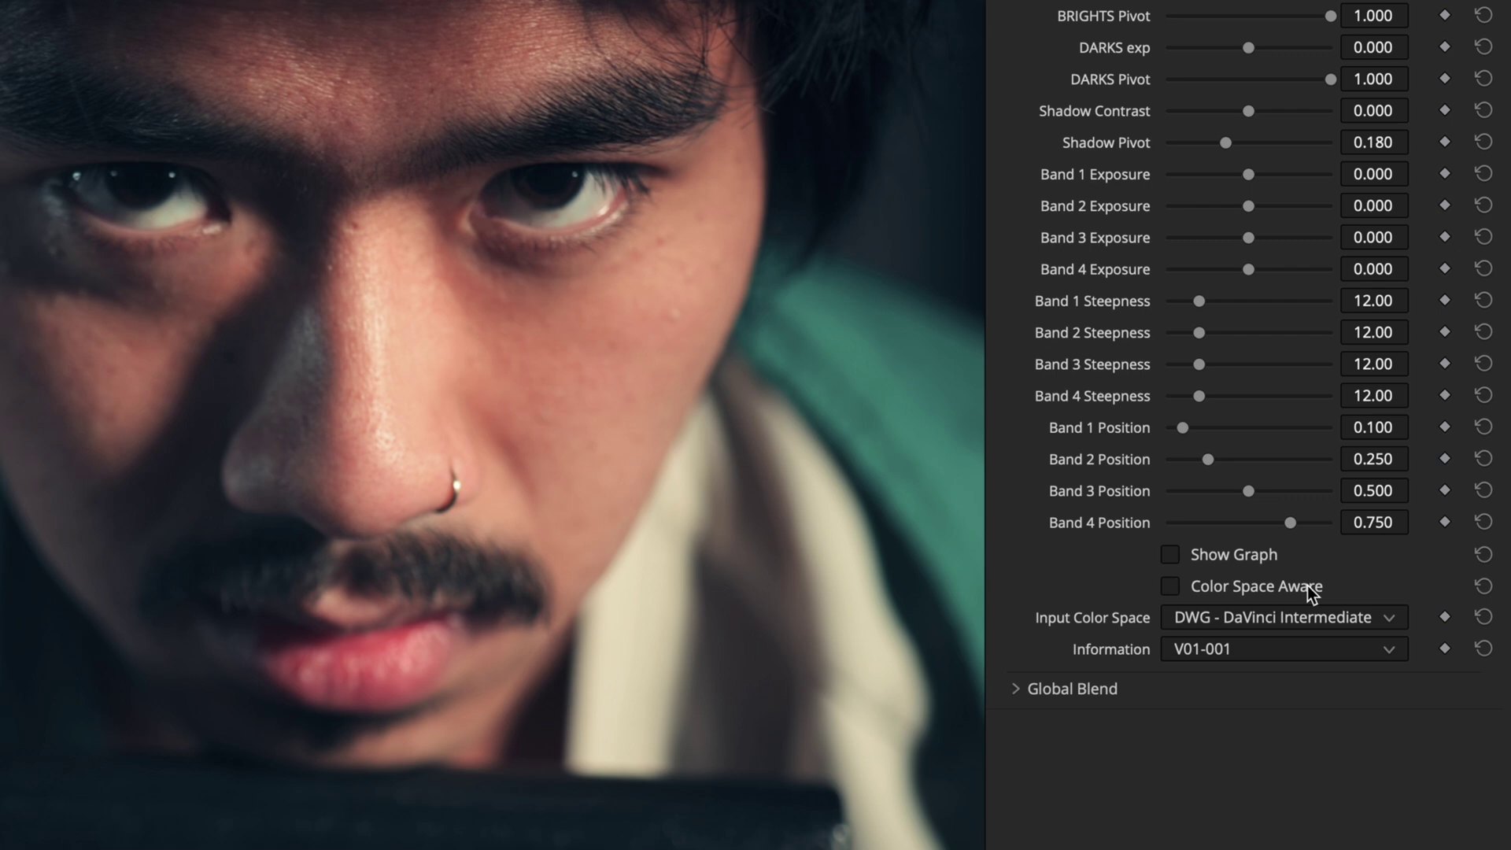